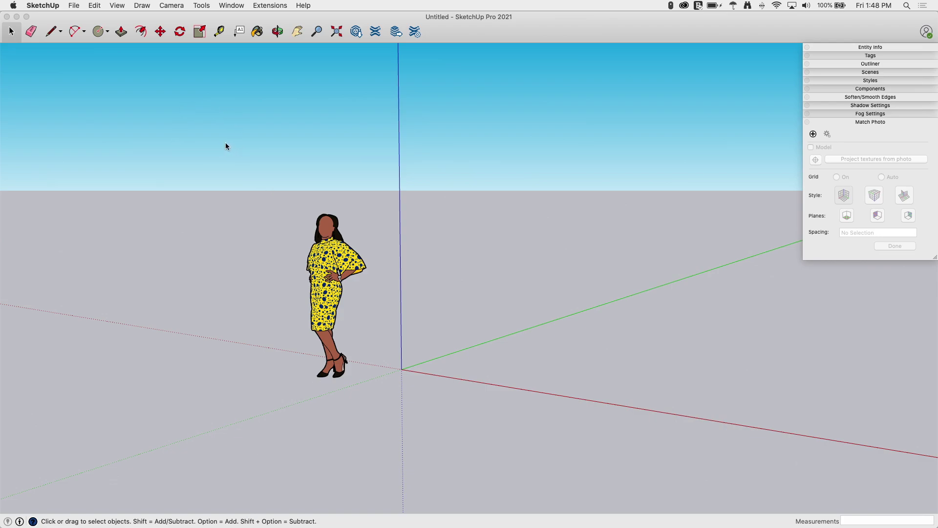
# Import Interior Corner.png using the Use As New Matched Photo option
pyautogui.click(71, 8)
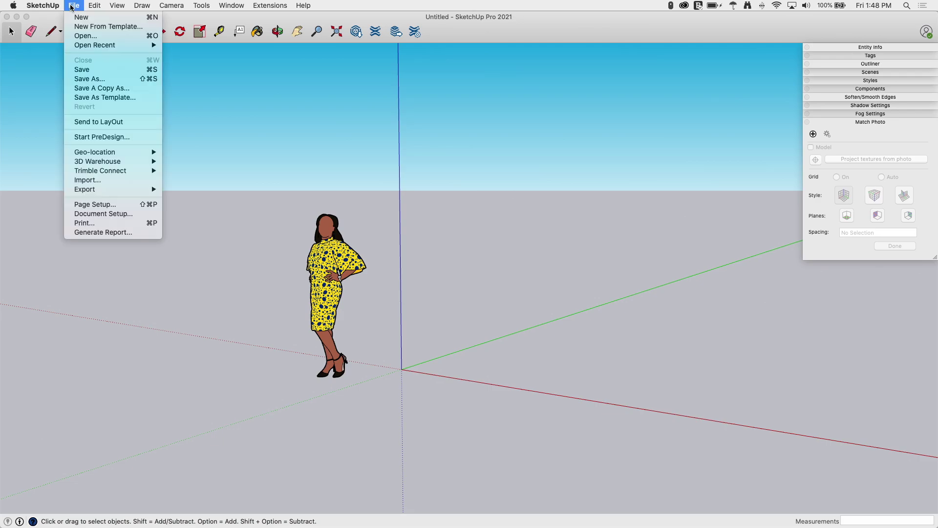
pyautogui.click(97, 180)
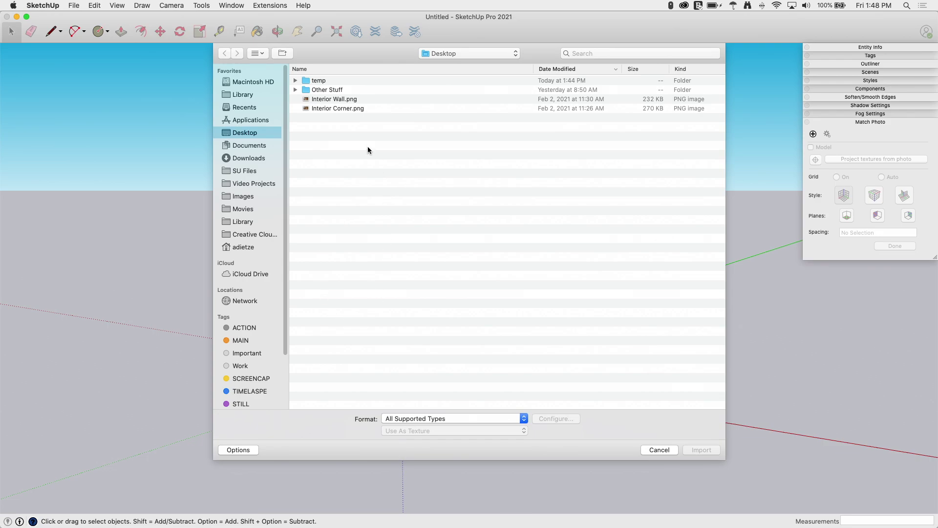
pyautogui.click(330, 110)
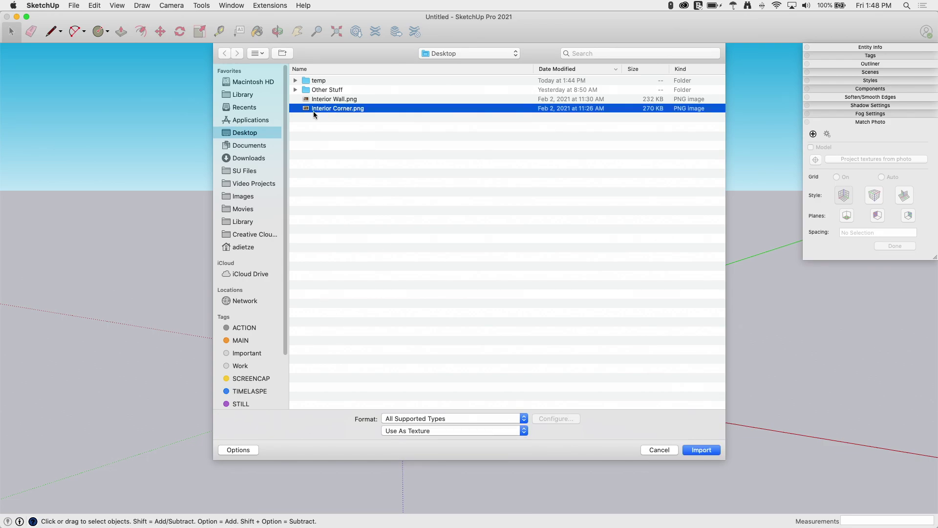
pyautogui.click(426, 430)
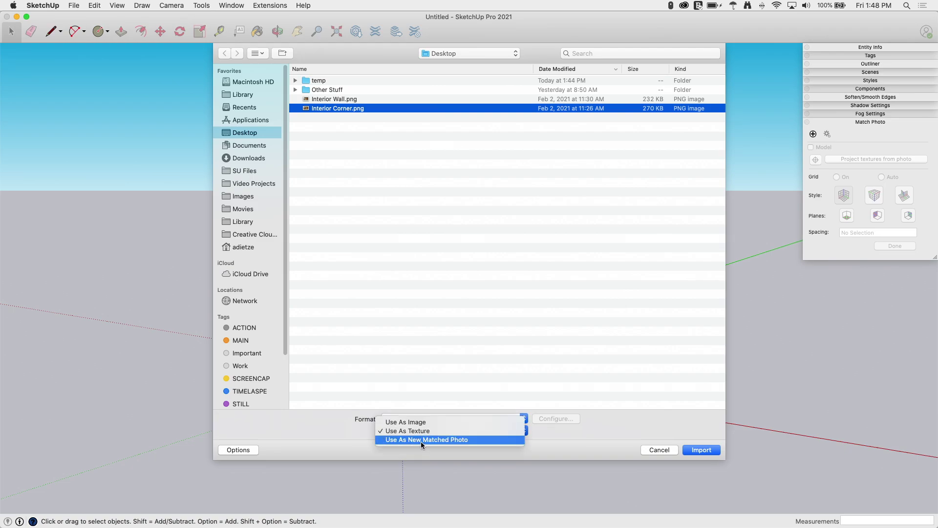
pyautogui.click(421, 440)
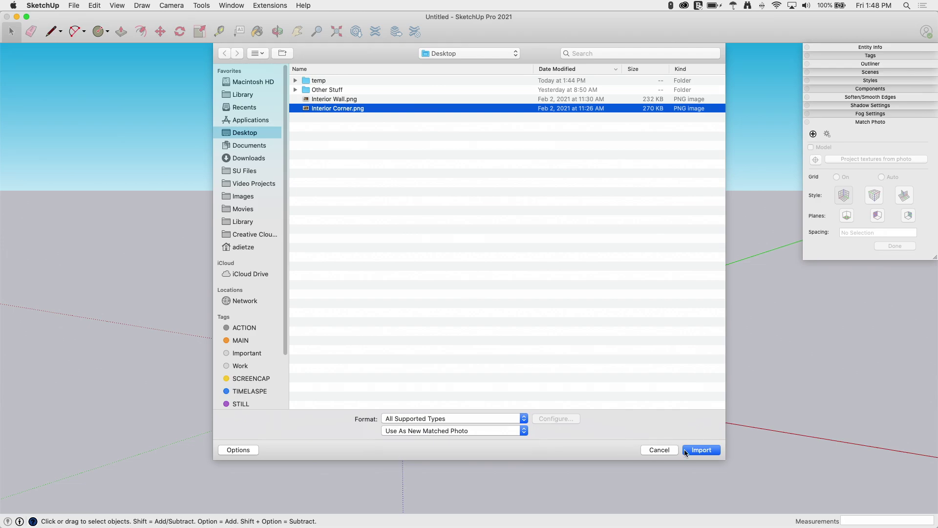
pyautogui.click(698, 450)
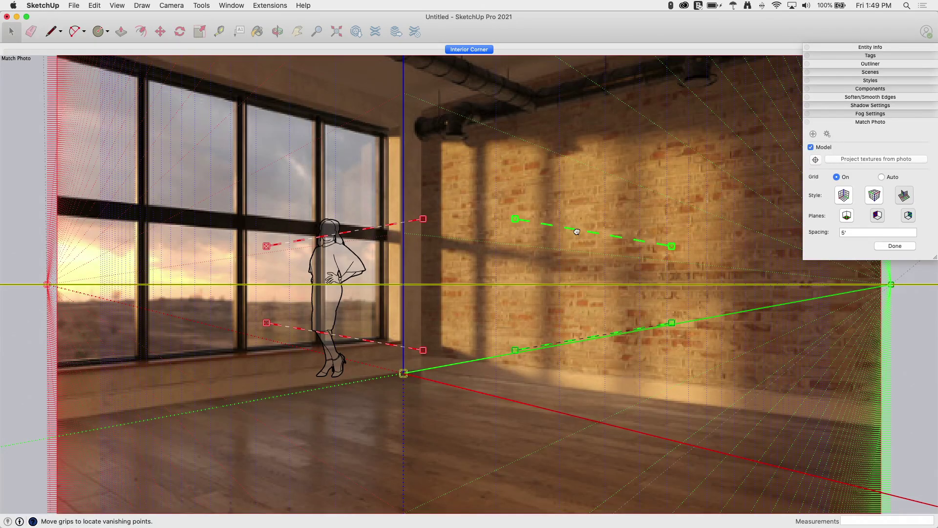
# Align the green bars with the window top and floor, and the red bars with the baseboard and ceiling pipe
pyautogui.moveTo(577, 231); pyautogui.dragTo(208, 82)
pyautogui.moveTo(547, 343); pyautogui.dragTo(163, 408)
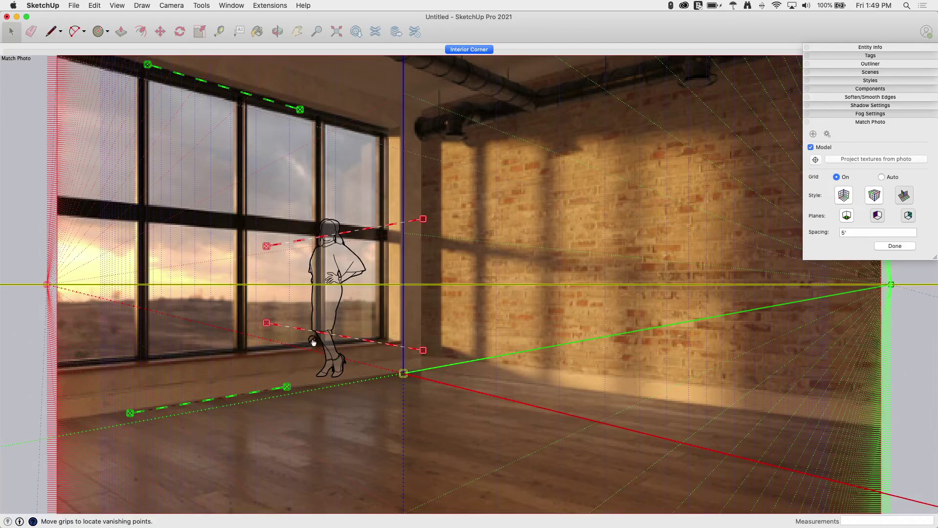
pyautogui.moveTo(318, 337); pyautogui.dragTo(590, 397)
pyautogui.moveTo(377, 229); pyautogui.dragTo(471, 125)
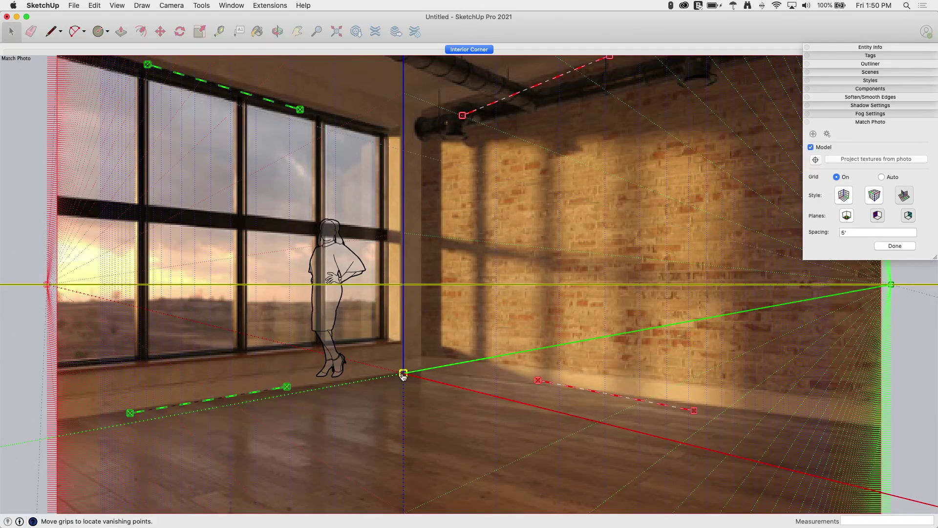
# Place the Match Photo origin exactly on the floor corner between the window wall and brick wall
pyautogui.moveTo(403, 373)
pyautogui.mouseDown()
pyautogui.moveTo(415, 289)
pyautogui.moveTo(448, 314)
pyautogui.moveTo(421, 368)
pyautogui.mouseUp()
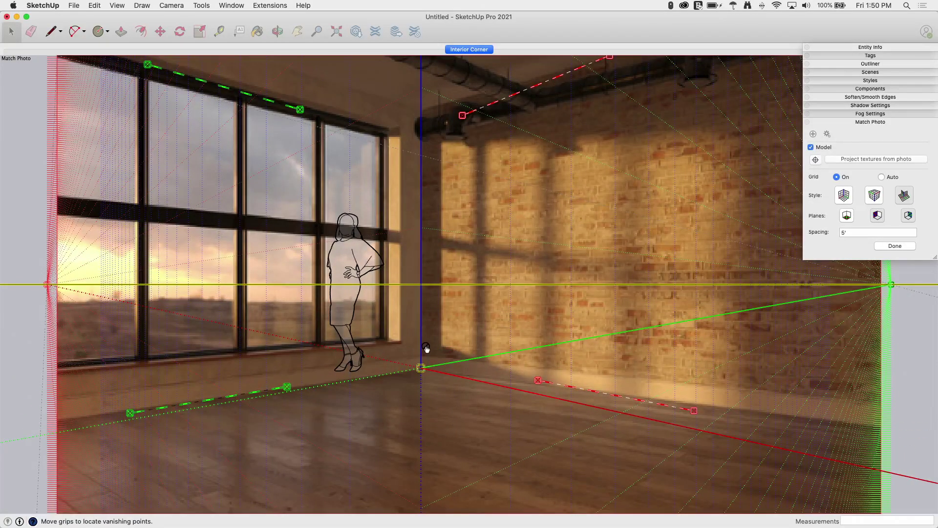
pyautogui.moveTo(422, 373)
pyautogui.mouseDown()
pyautogui.moveTo(421, 348)
pyautogui.moveTo(422, 369)
pyautogui.mouseUp()
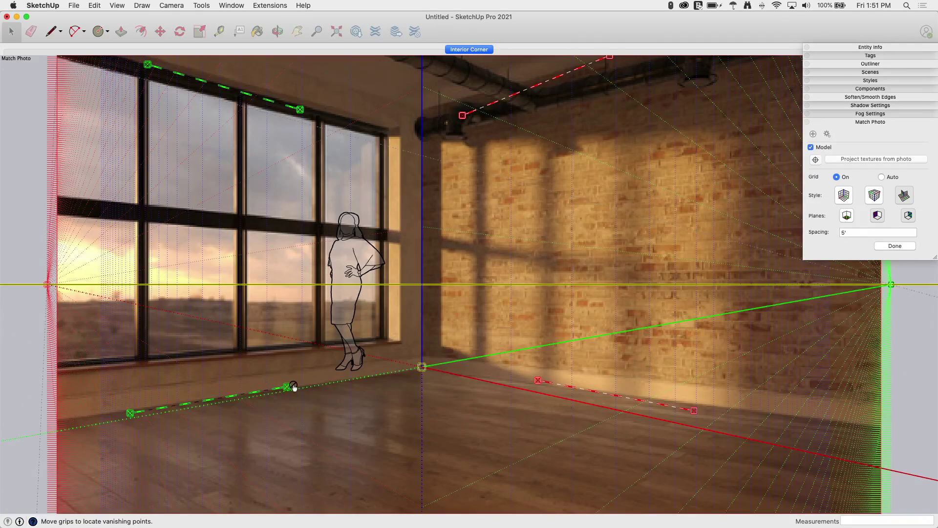
# Refine both green perspective bars along the floor edge and the window top
pyautogui.moveTo(288, 388); pyautogui.dragTo(469, 359)
pyautogui.moveTo(129, 420); pyautogui.dragTo(66, 420)
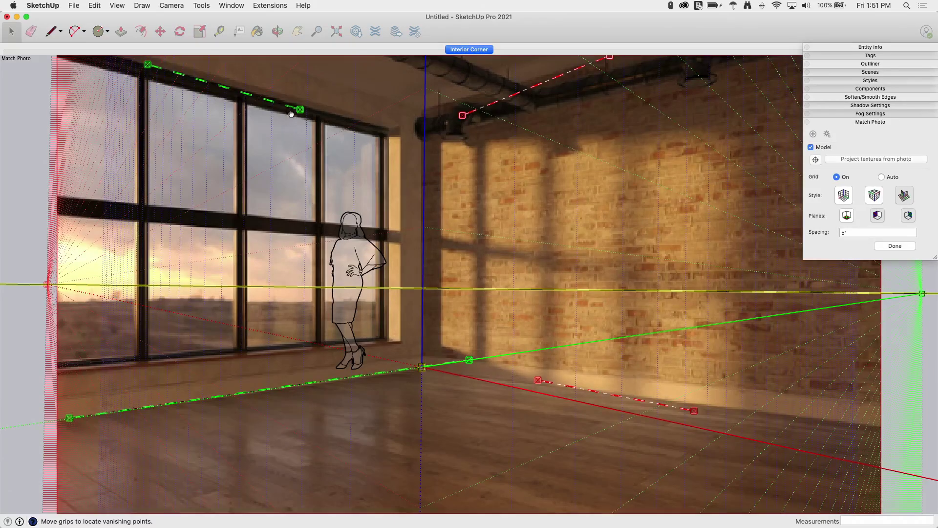
pyautogui.moveTo(300, 110); pyautogui.dragTo(387, 128)
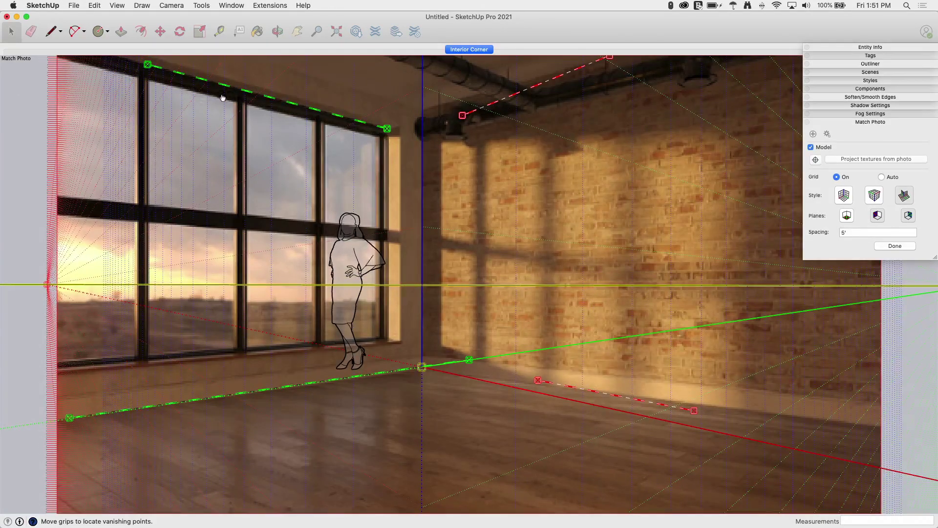
pyautogui.moveTo(147, 64)
pyautogui.mouseDown()
pyautogui.moveTo(125, 78)
pyautogui.moveTo(140, 67)
pyautogui.moveTo(182, 76)
pyautogui.moveTo(137, 61)
pyautogui.mouseUp()
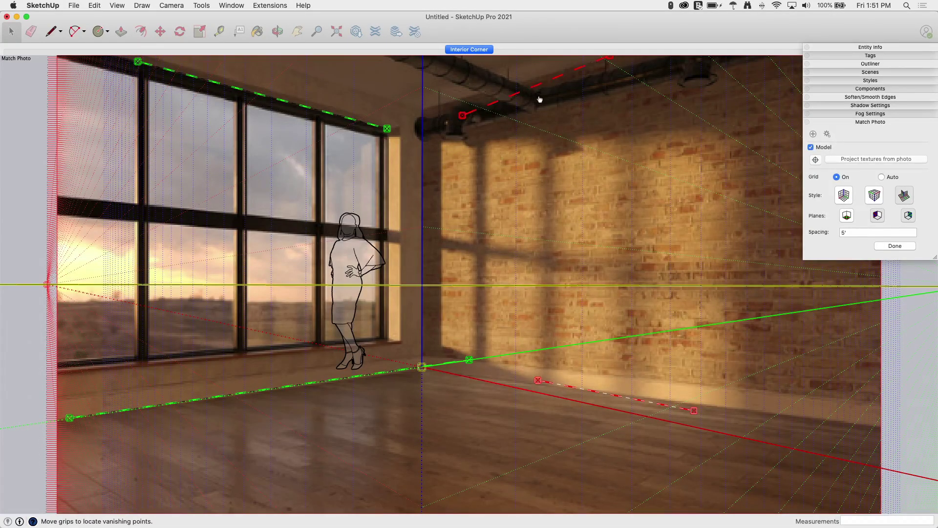
# Refine the red bars along the ceiling pipe and baseboard, then finish the photo match
pyautogui.moveTo(463, 115); pyautogui.dragTo(422, 111)
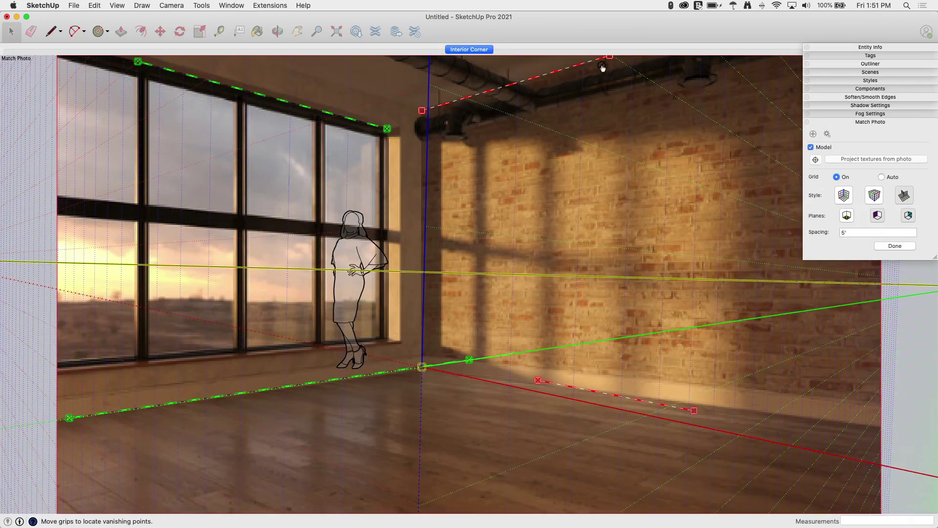
pyautogui.moveTo(609, 59)
pyautogui.mouseDown()
pyautogui.moveTo(636, 103)
pyautogui.moveTo(615, 58)
pyautogui.mouseUp()
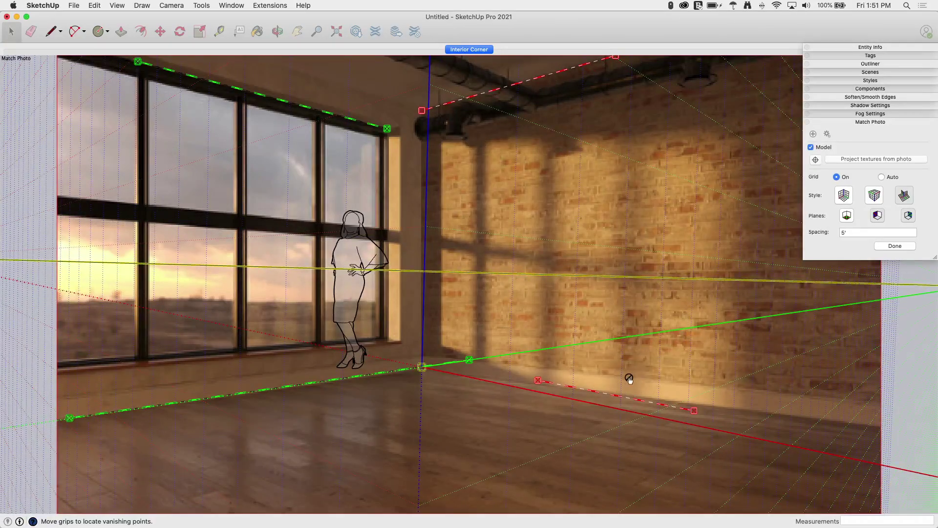
pyautogui.moveTo(538, 381); pyautogui.dragTo(402, 363)
pyautogui.moveTo(692, 411)
pyautogui.mouseDown()
pyautogui.moveTo(722, 407)
pyautogui.moveTo(692, 404)
pyautogui.mouseUp()
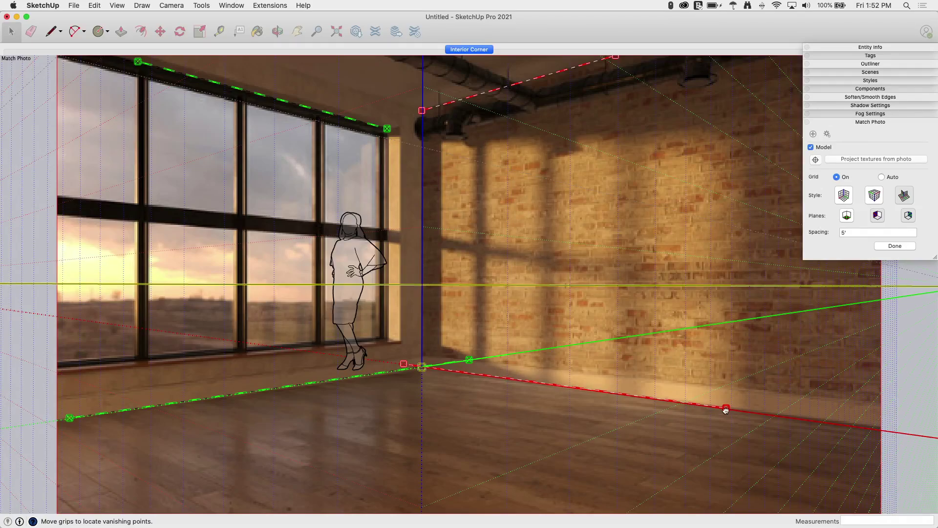
pyautogui.moveTo(725, 409); pyautogui.dragTo(727, 410)
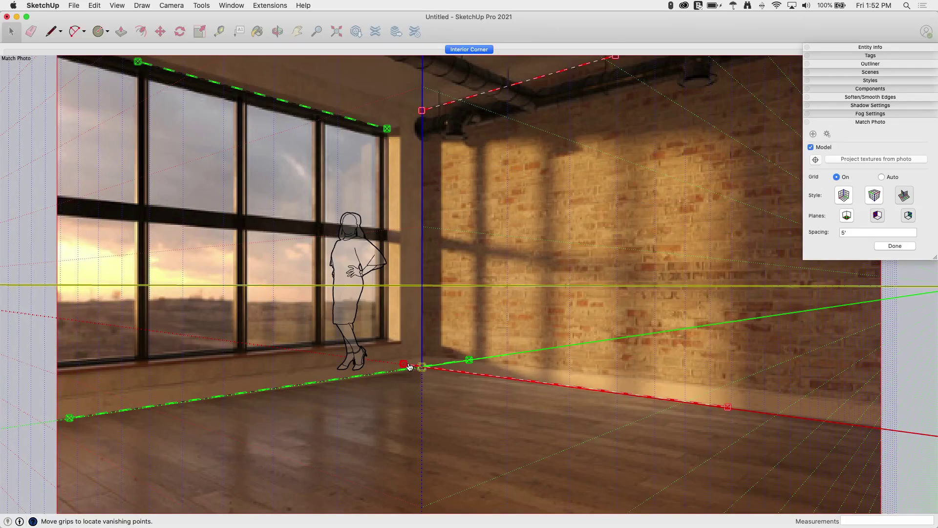
pyautogui.click(895, 247)
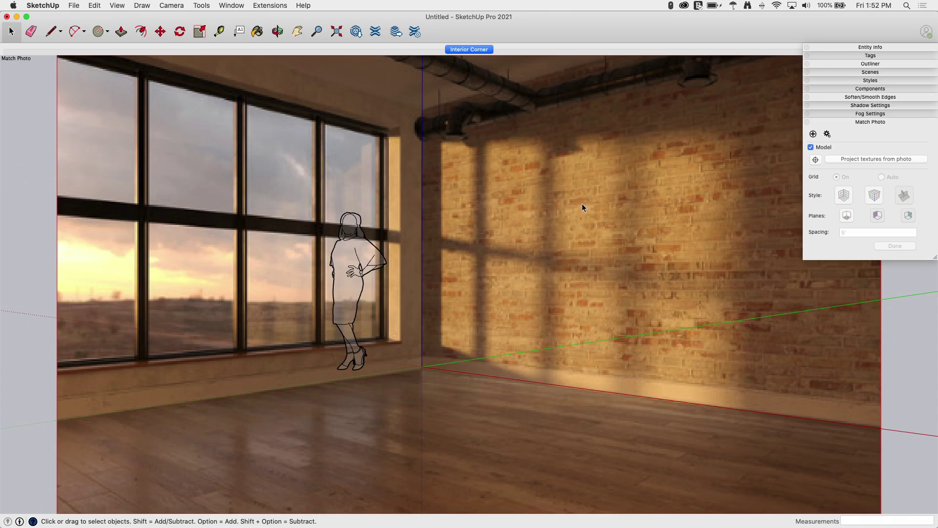
pyautogui.moveTo(583, 204); pyautogui.dragTo(240, 337, button='middle')
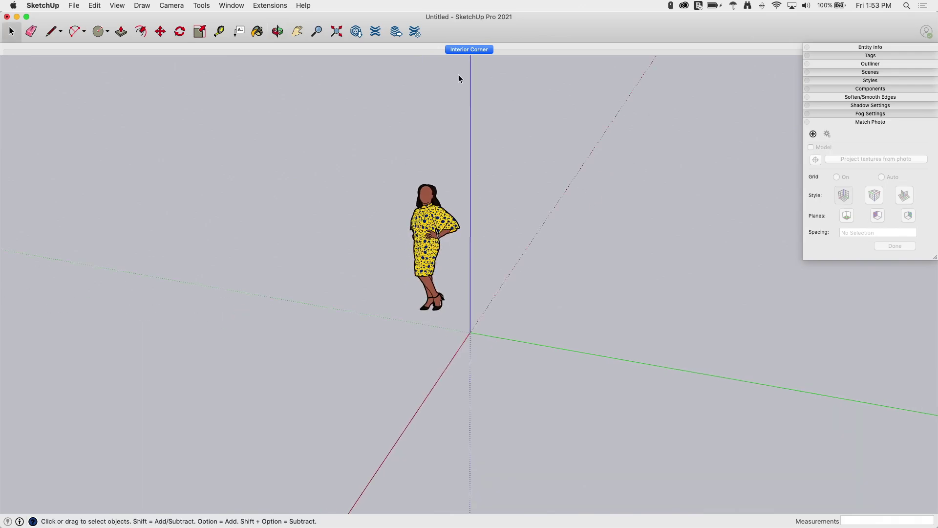
pyautogui.click(468, 50)
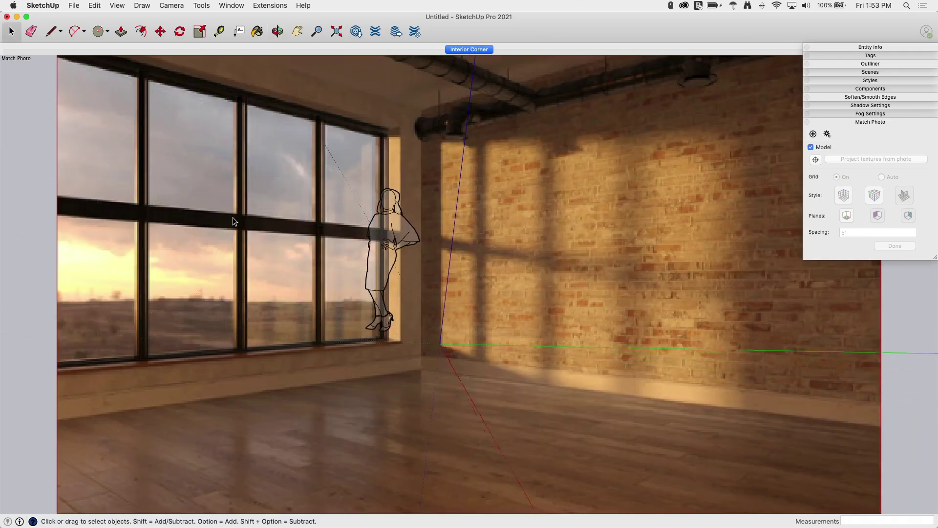
pyautogui.moveTo(533, 147); pyautogui.dragTo(421, 191, button='middle')
pyautogui.click(474, 50)
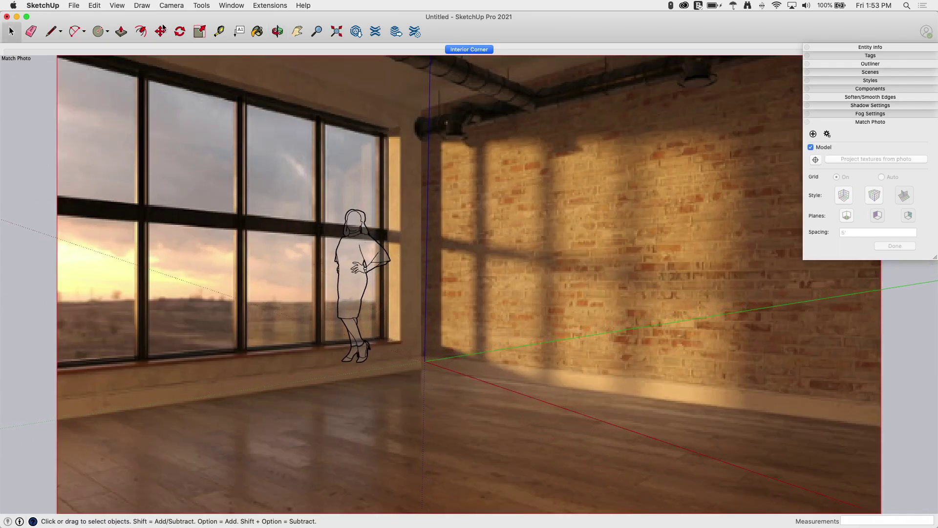
# Open the Animation settings in the Model Info window
pyautogui.click(96, 6)
pyautogui.moveTo(116, 6)
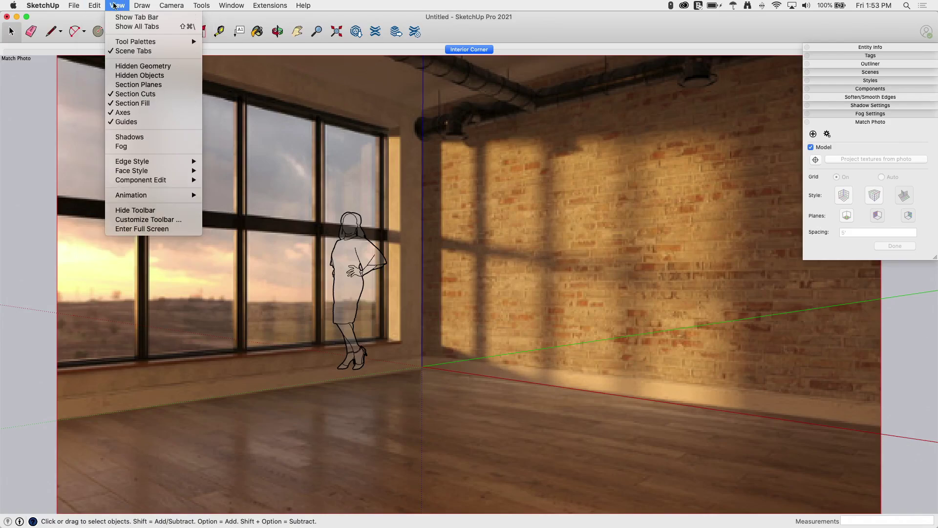
pyautogui.moveTo(137, 196)
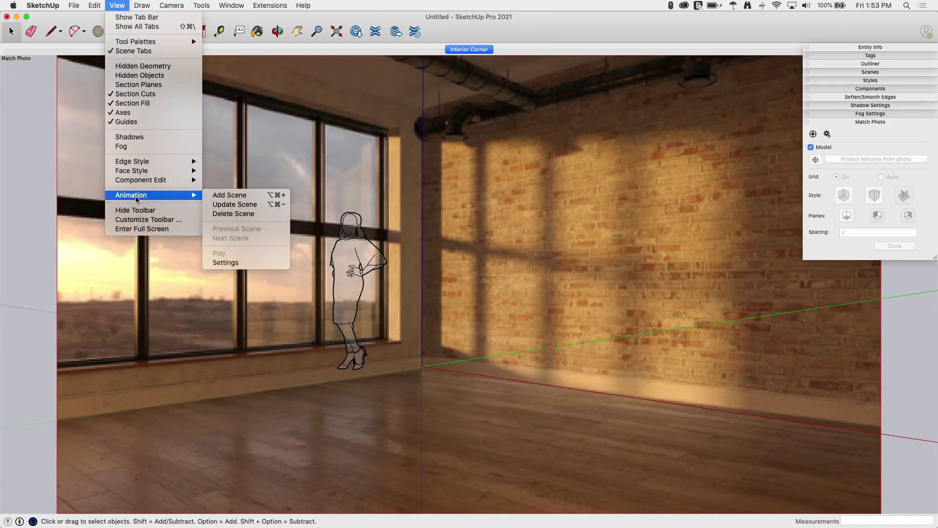
pyautogui.click(251, 263)
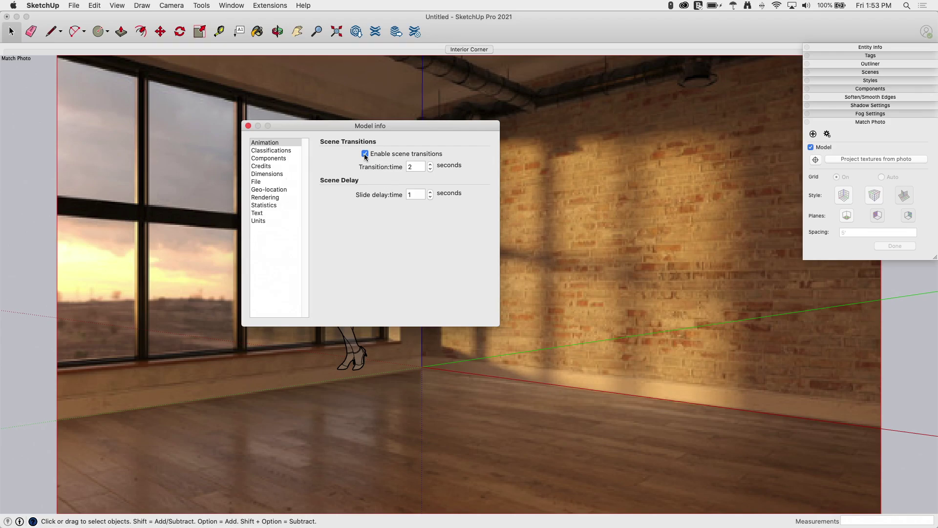
# Close Model Info and restore the Interior Corner matched-photo scene
pyautogui.click(247, 126)
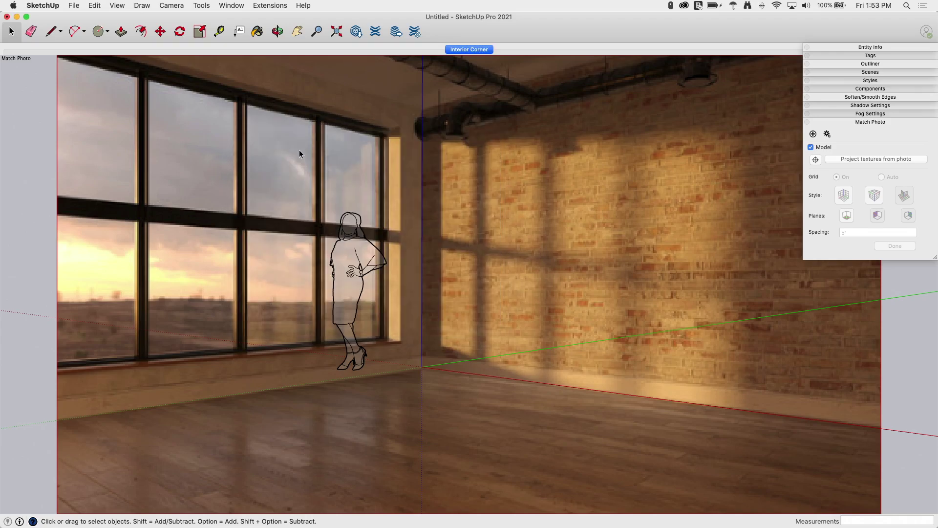
pyautogui.moveTo(599, 223); pyautogui.dragTo(377, 281, button='middle')
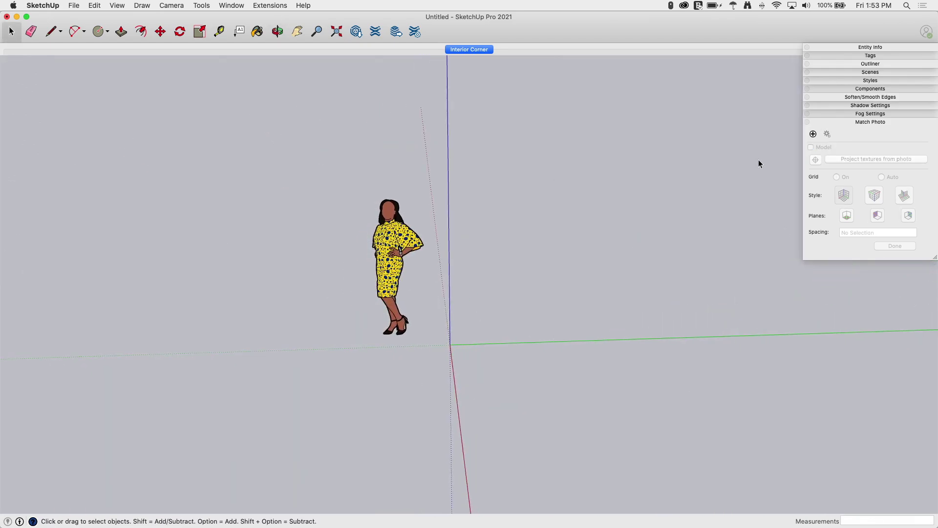
pyautogui.click(467, 51)
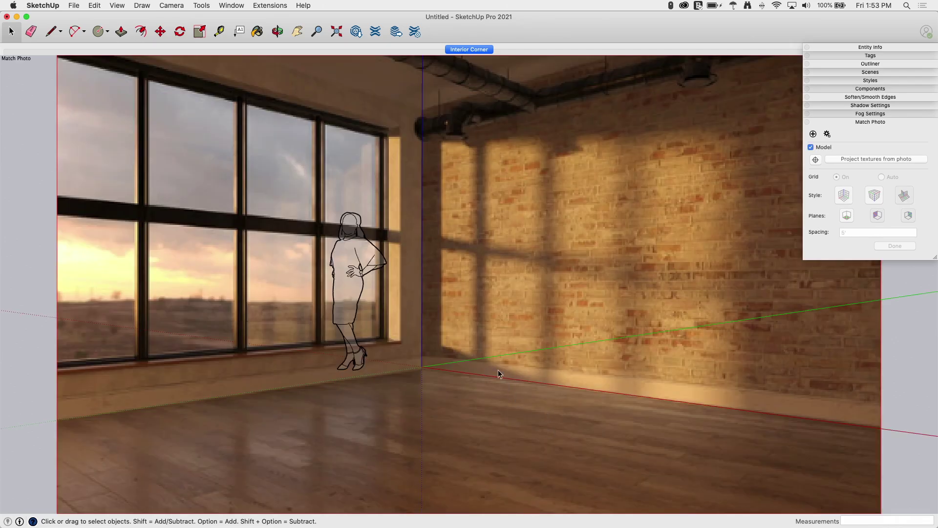
# Draw floor, back-wall and window-wall rectangles from the origin over the photo
pyautogui.press('r')
pyautogui.click(422, 366)
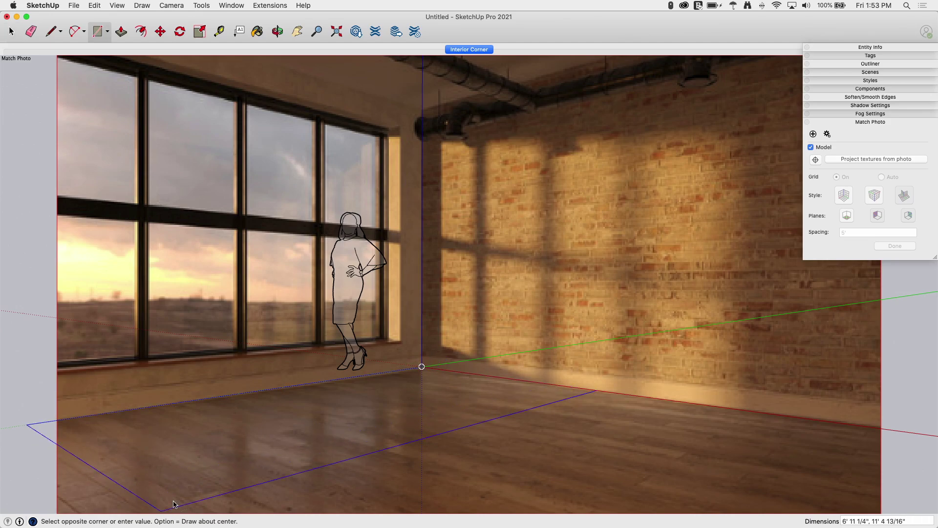
pyautogui.click(400, 504)
pyautogui.click(433, 369)
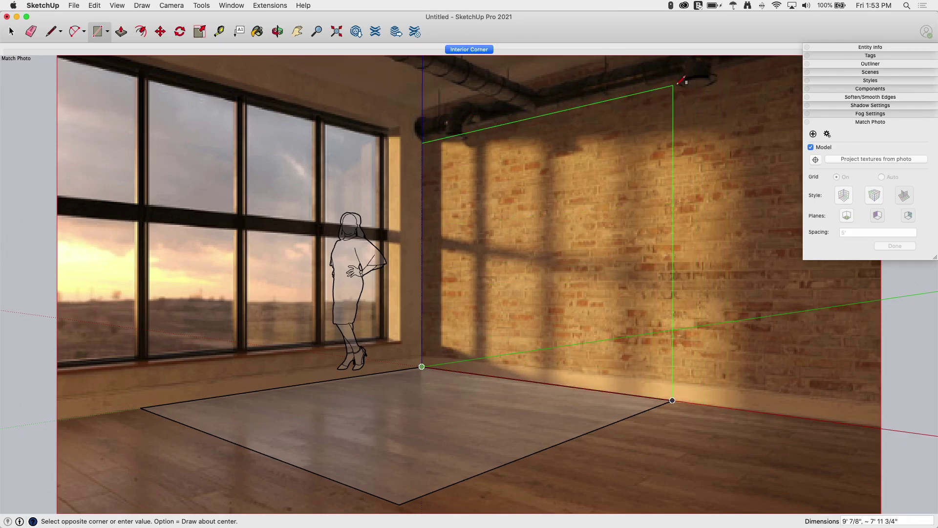
pyautogui.click(592, 62)
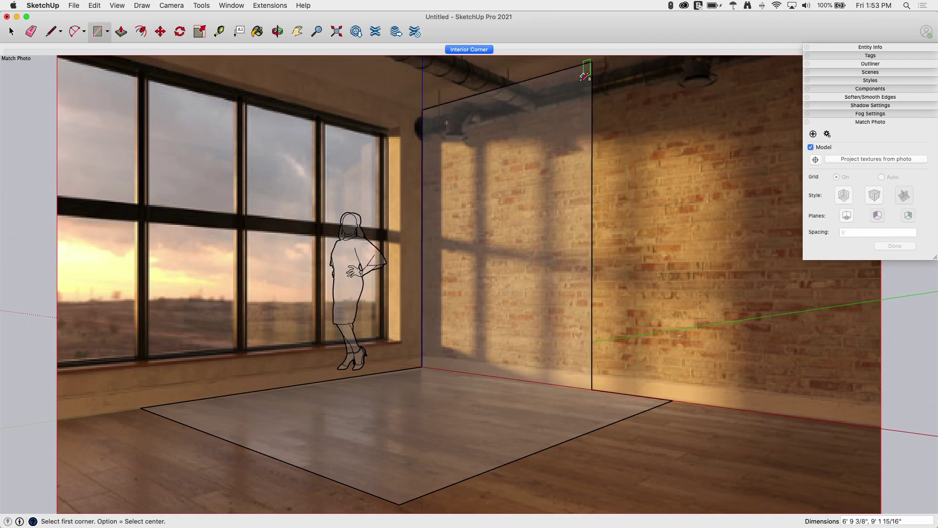
pyautogui.click(422, 110)
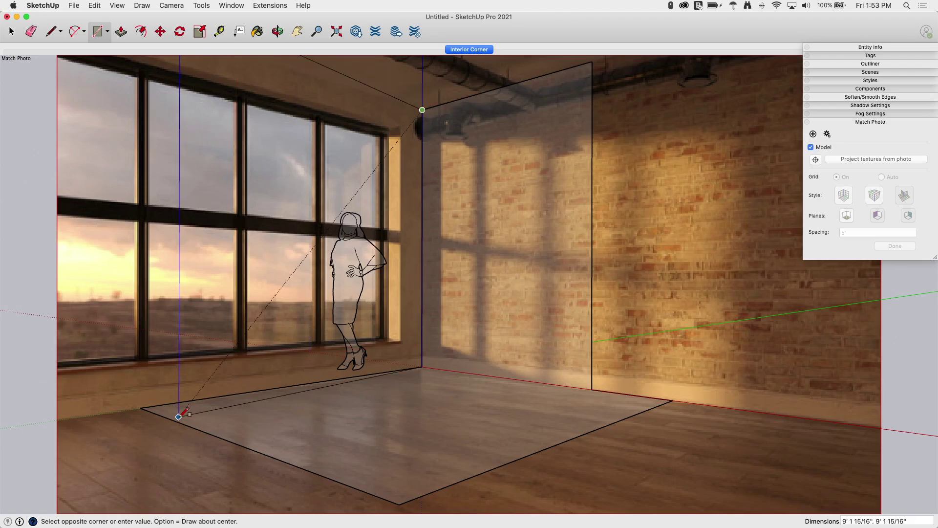
pyautogui.click(141, 408)
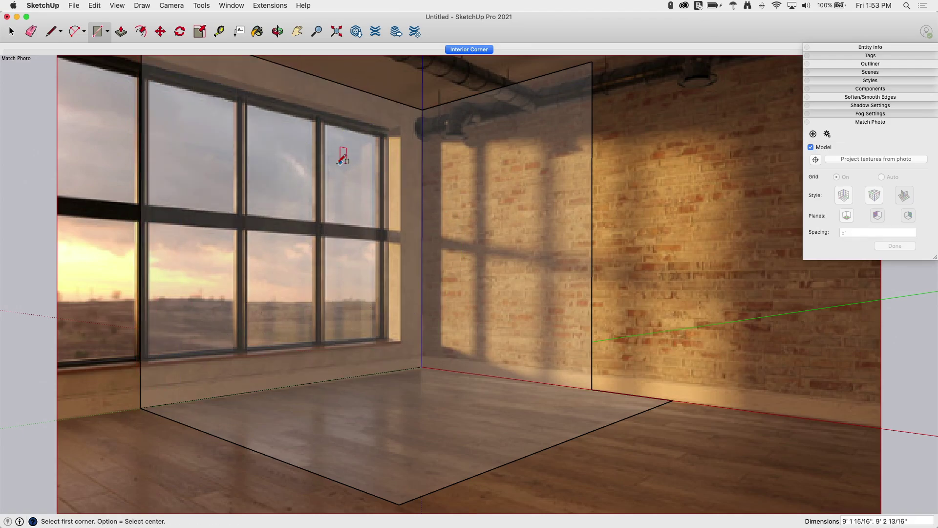
# Move the back wall's right edge further right along the red axis
pyautogui.press('space')
pyautogui.click(593, 239)
pyautogui.press('m')
pyautogui.click(591, 388)
pyautogui.click(673, 401)
# Select the floor's front-right edge and begin moving it
pyautogui.press('space')
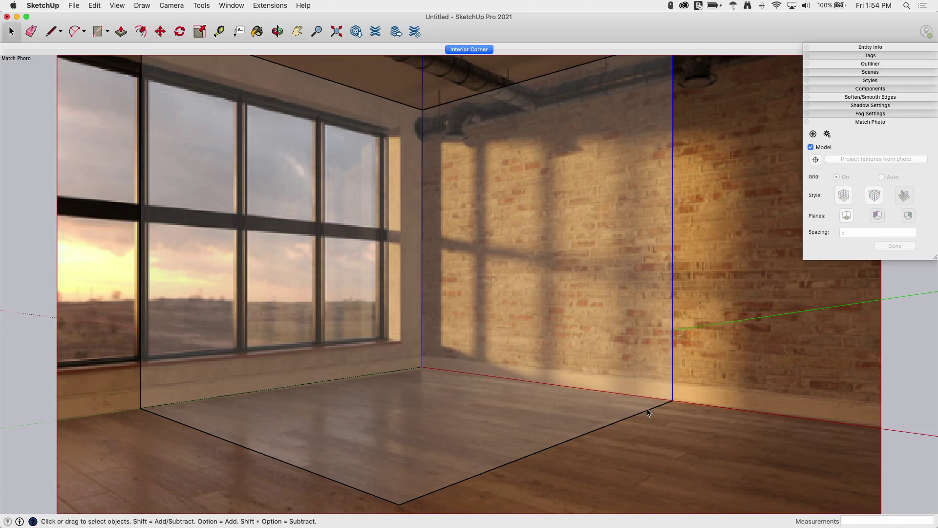
pyautogui.click(648, 410)
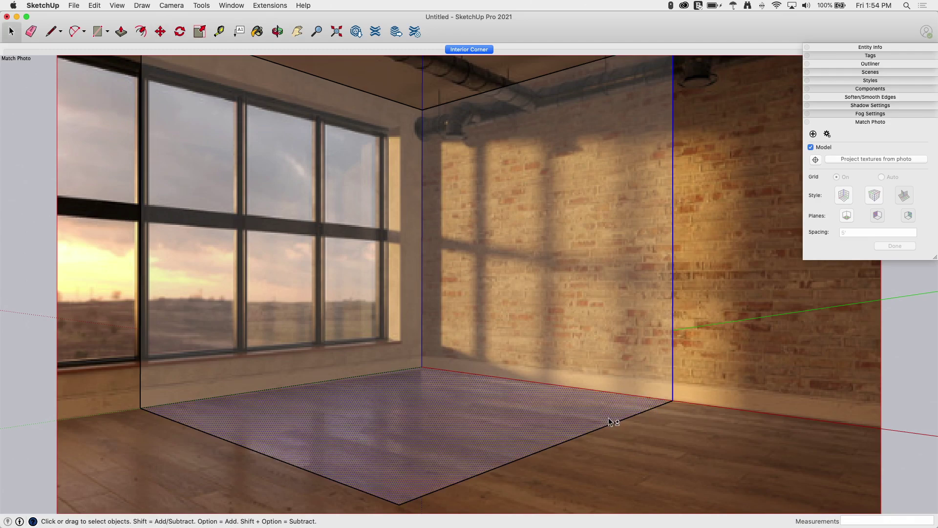
pyautogui.click(615, 422)
pyautogui.press('m')
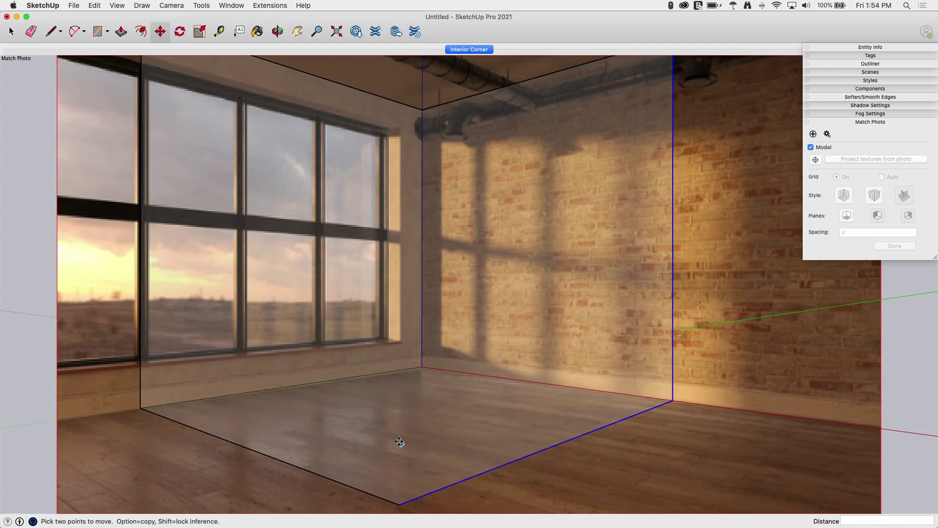
pyautogui.click(372, 407)
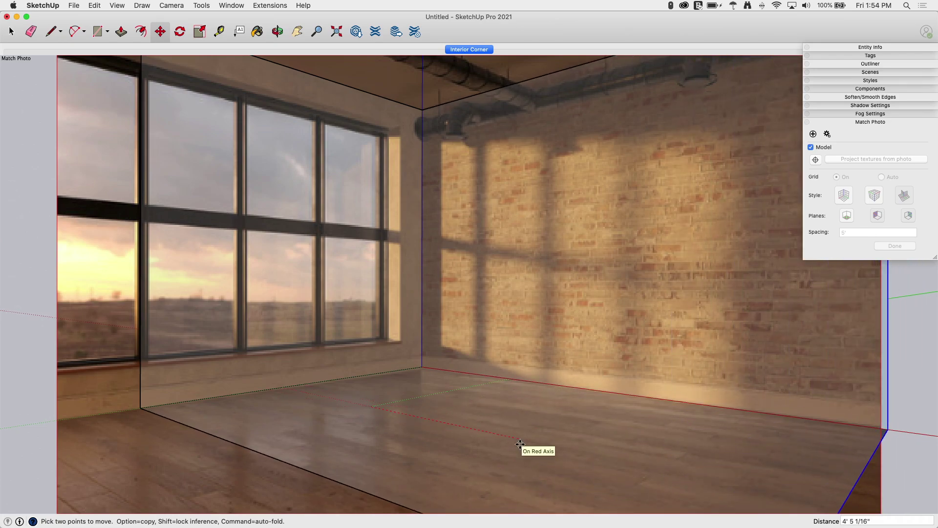
# Stretch the floor rightward, then select the window wall's corner and diagonal floor edges
pyautogui.click(520, 444)
pyautogui.press('space')
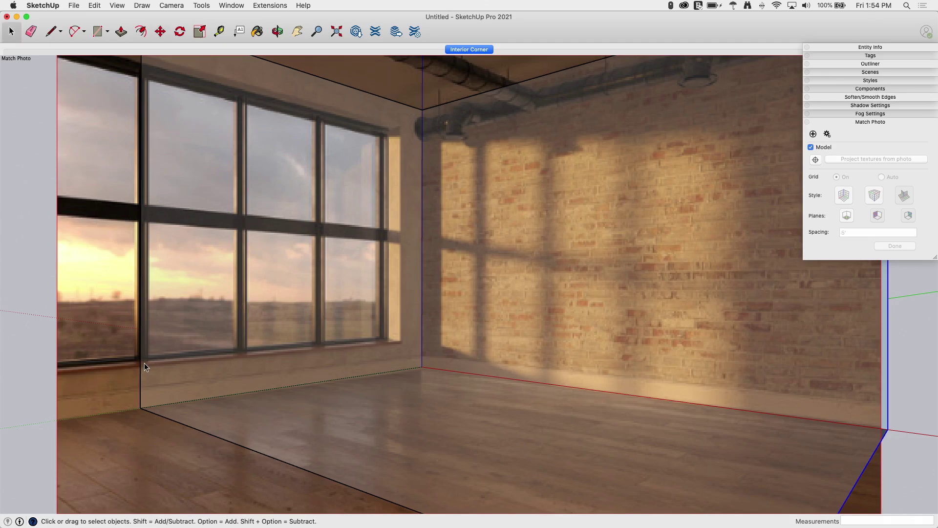
pyautogui.click(140, 365)
pyautogui.keyDown('shift'); pyautogui.click(166, 418); pyautogui.keyUp('shift')
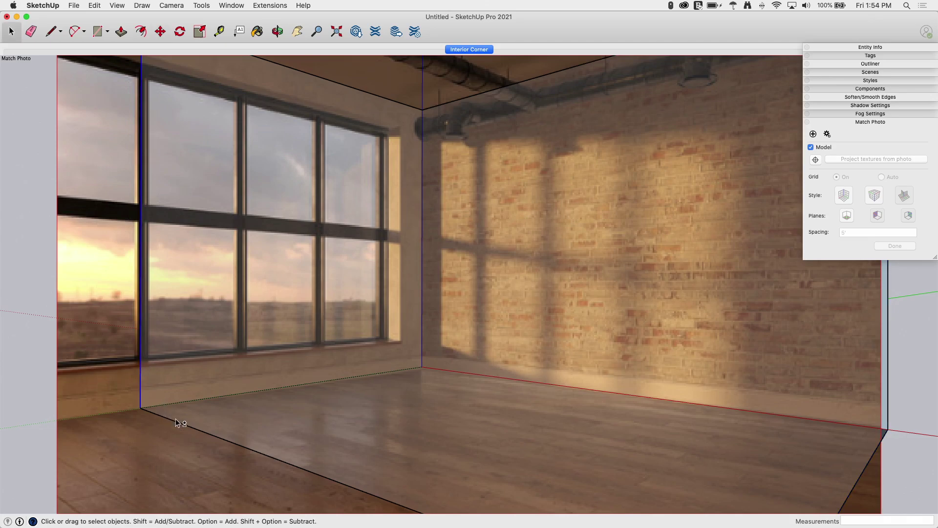
# Move those corner edges left to span the photo and collapse the Match Photo panel
pyautogui.press('m')
pyautogui.click(346, 394)
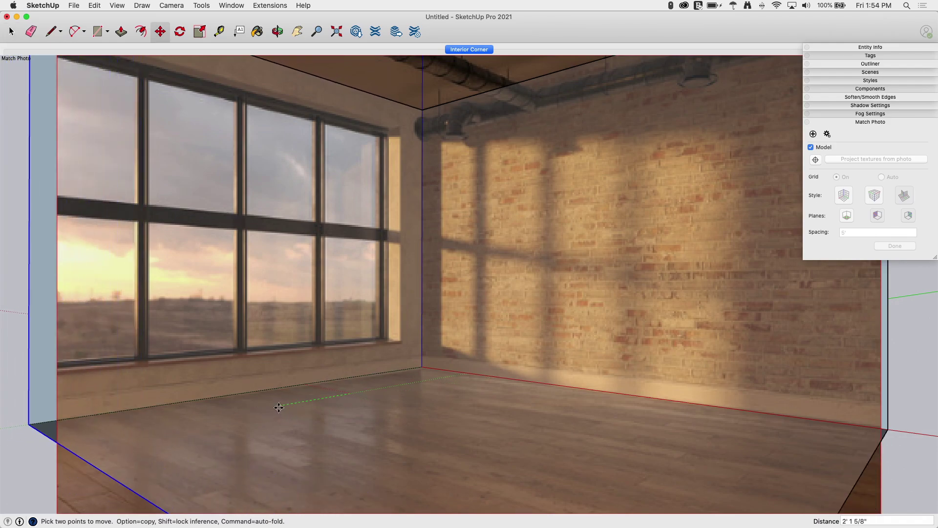
pyautogui.click(281, 409)
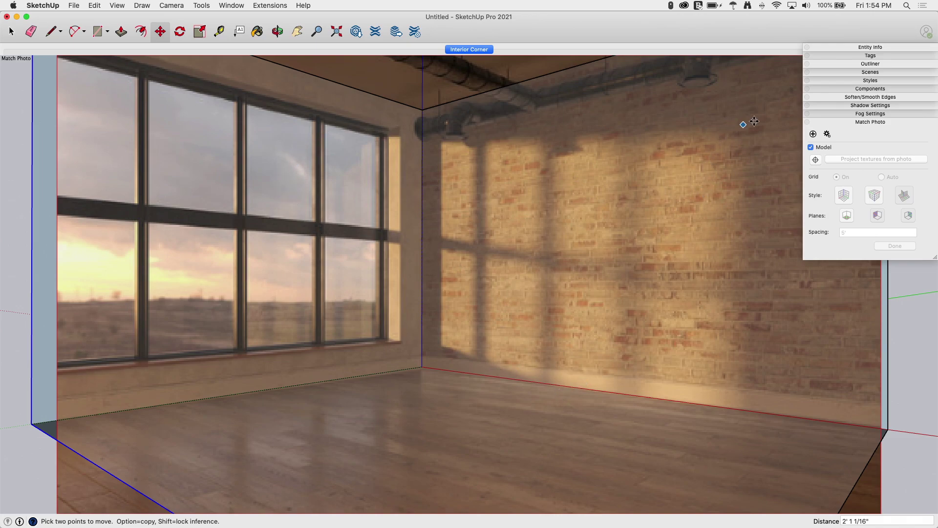
pyautogui.click(846, 122)
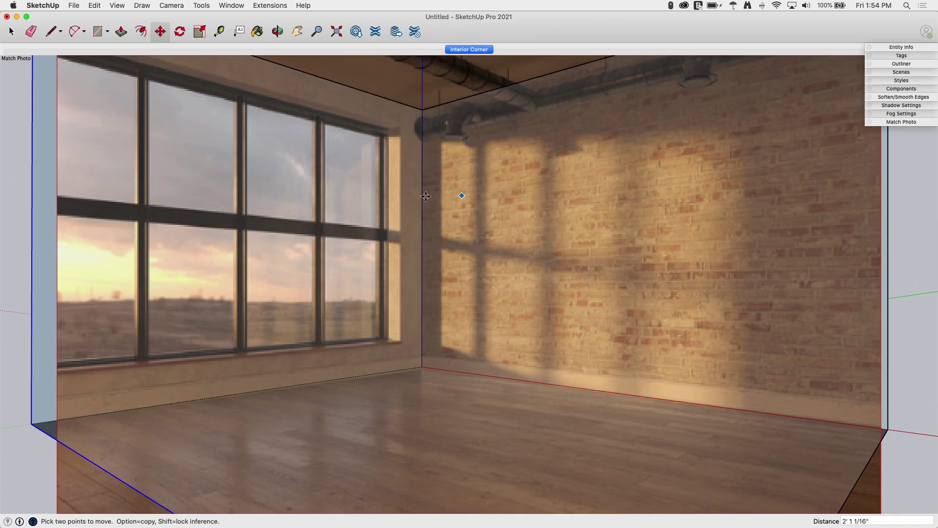
# Project the matched photo onto the window wall without trimming partially visible faces
pyautogui.rightClick(304, 195)
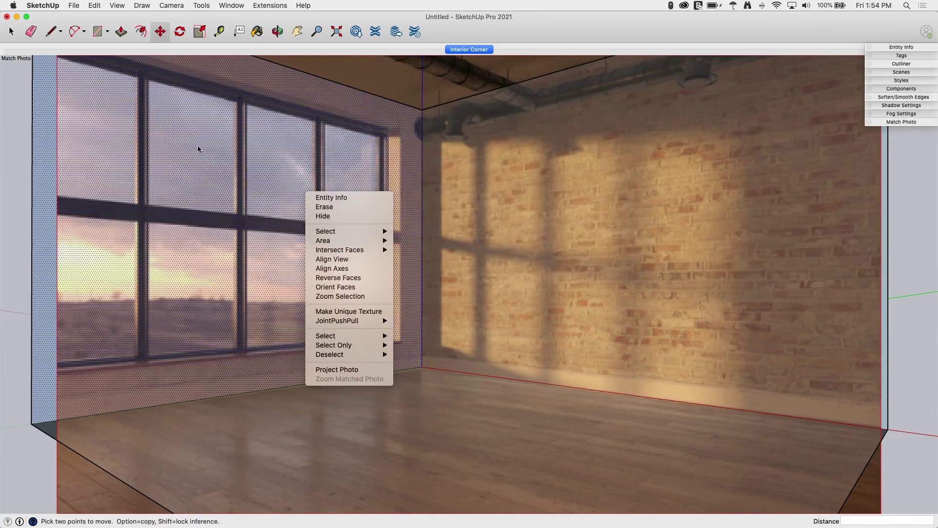
pyautogui.click(341, 370)
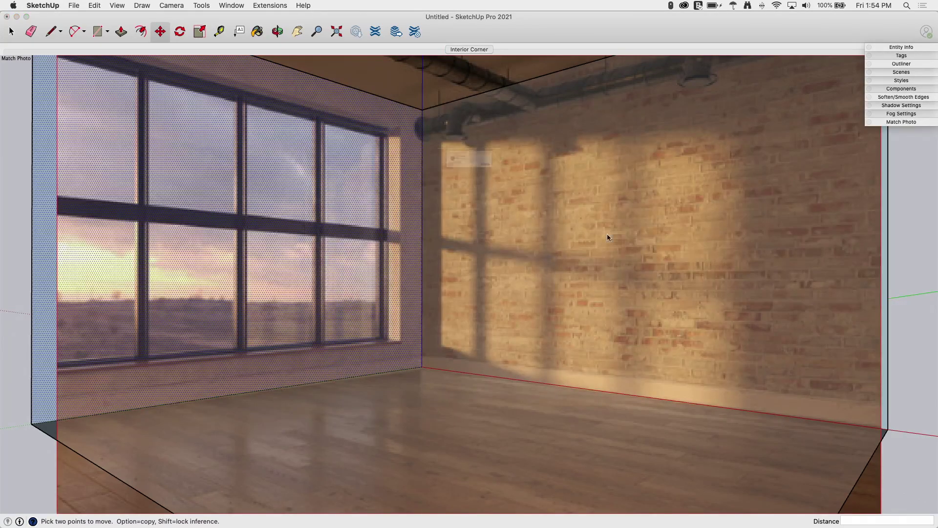
pyautogui.click(505, 182)
# Orbit to inspect the projected window texture, then return to the Interior Corner scene
pyautogui.press('o')
pyautogui.moveTo(611, 200); pyautogui.dragTo(496, 271)
pyautogui.press('m')
pyautogui.scroll(-3, 526, 283)
pyautogui.scroll(3, 289, 217)
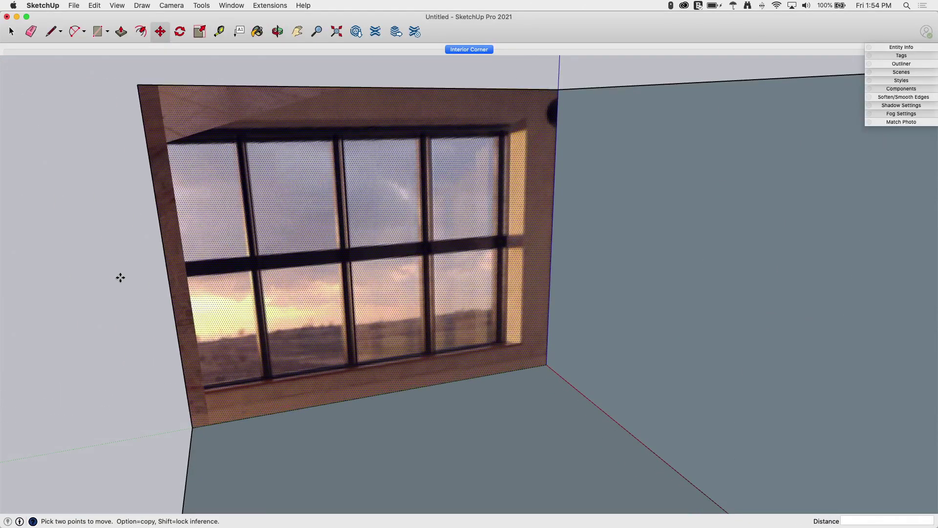
pyautogui.press('space')
pyautogui.click(121, 286)
pyautogui.moveTo(327, 304); pyautogui.dragTo(360, 252, button='middle')
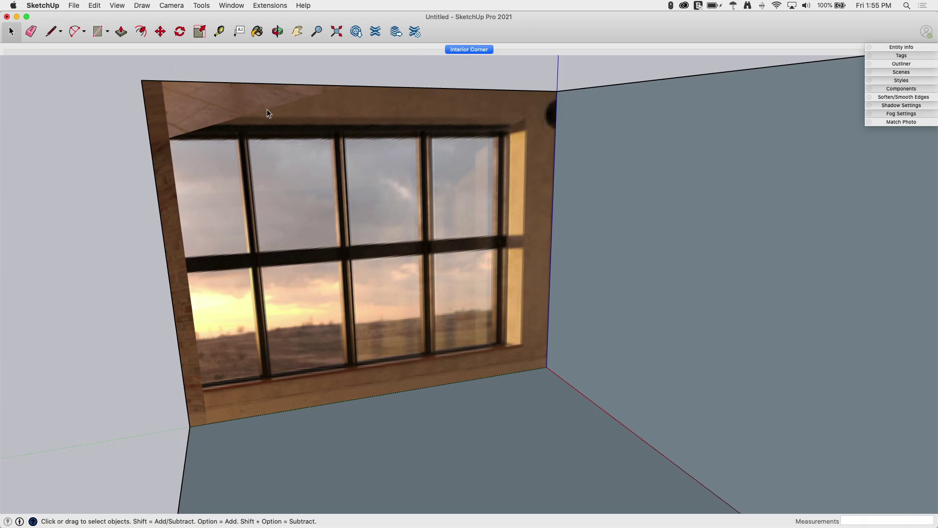
pyautogui.click(471, 50)
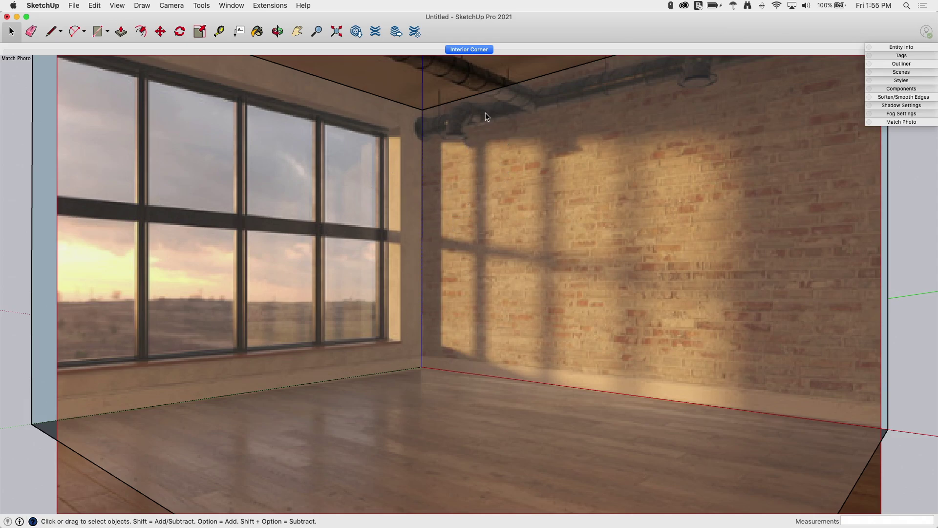
# Project the photo onto the brick back wall, orbit away, then undo the projection
pyautogui.rightClick(582, 236)
pyautogui.click(634, 415)
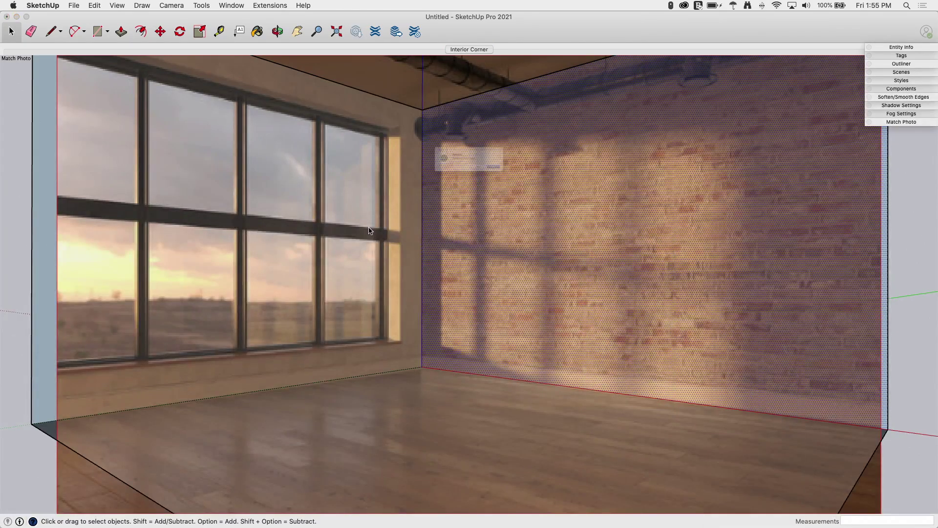
pyautogui.click(543, 182)
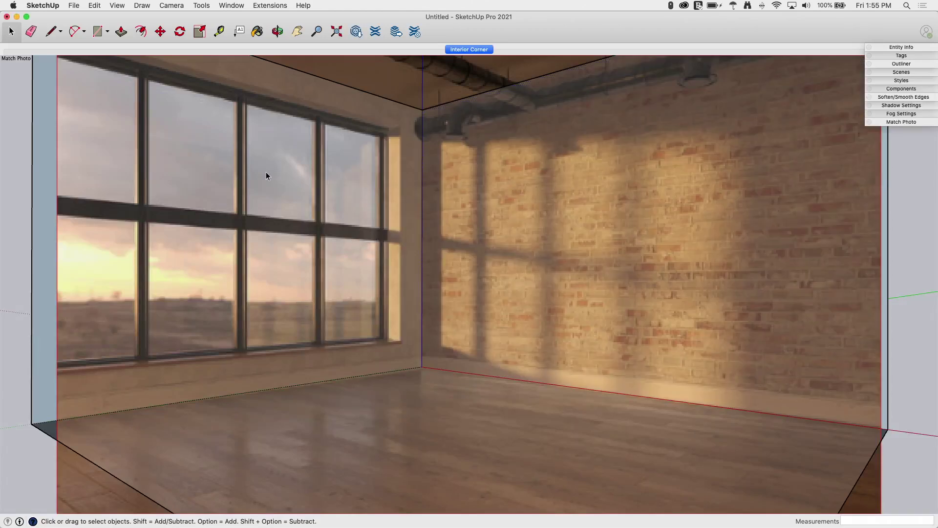
pyautogui.moveTo(265, 173); pyautogui.dragTo(638, 177, button='middle')
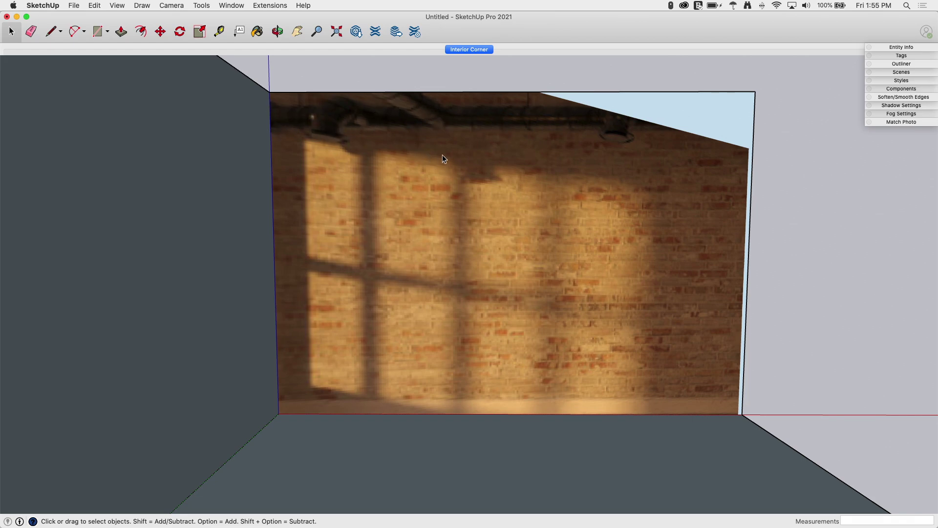
pyautogui.press('super+z')
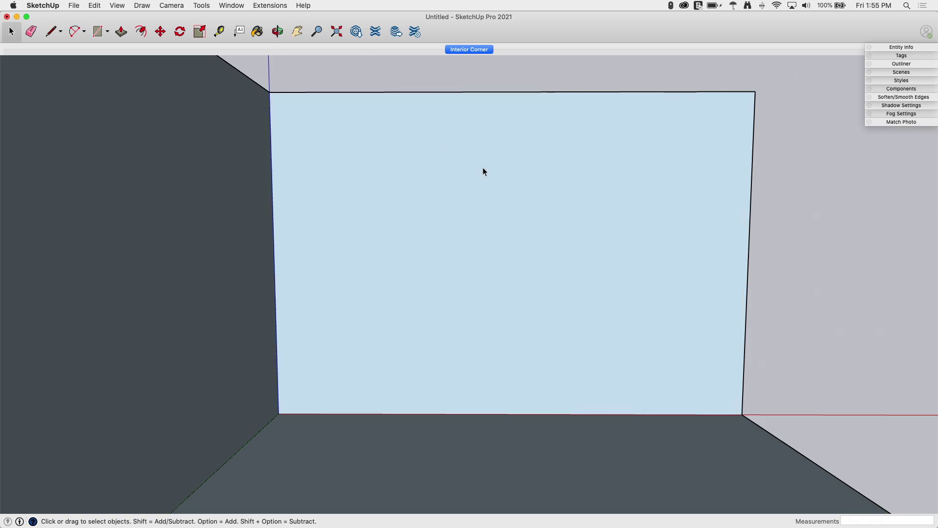
# Reverse the selected wall and floor faces so their fronts face the room
pyautogui.click(494, 175)
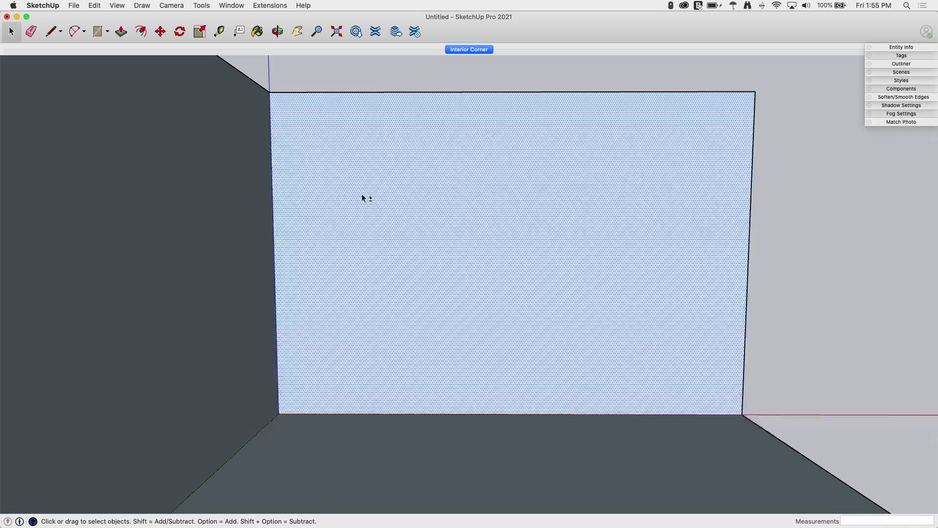
pyautogui.rightClick(396, 450)
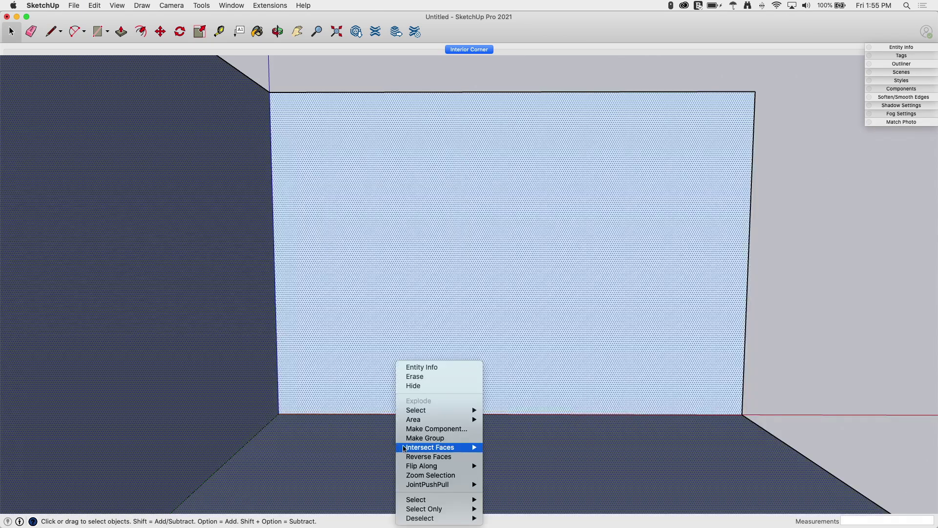
pyautogui.click(440, 454)
pyautogui.click(836, 230)
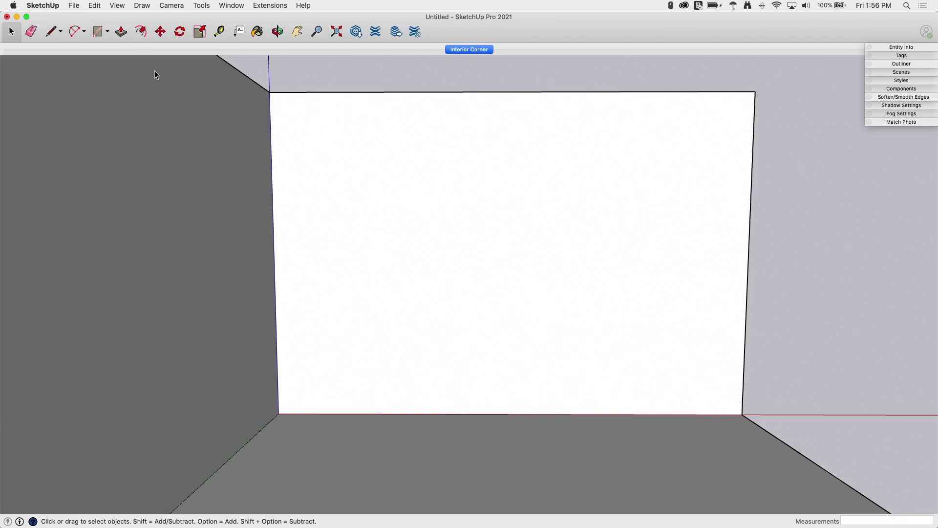
# Orbit around the room, checking it against the Interior Corner scene
pyautogui.moveTo(503, 268); pyautogui.dragTo(408, 155, button='middle')
pyautogui.click(470, 48)
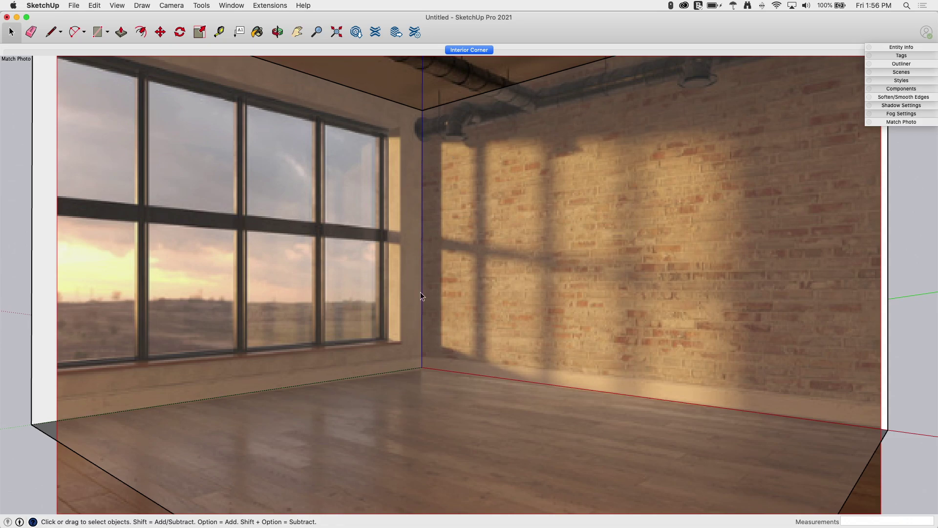
pyautogui.moveTo(163, 153); pyautogui.dragTo(245, 199, button='middle')
pyautogui.scroll(-2, 376, 204)
pyautogui.moveTo(377, 203); pyautogui.dragTo(535, 199, button='middle')
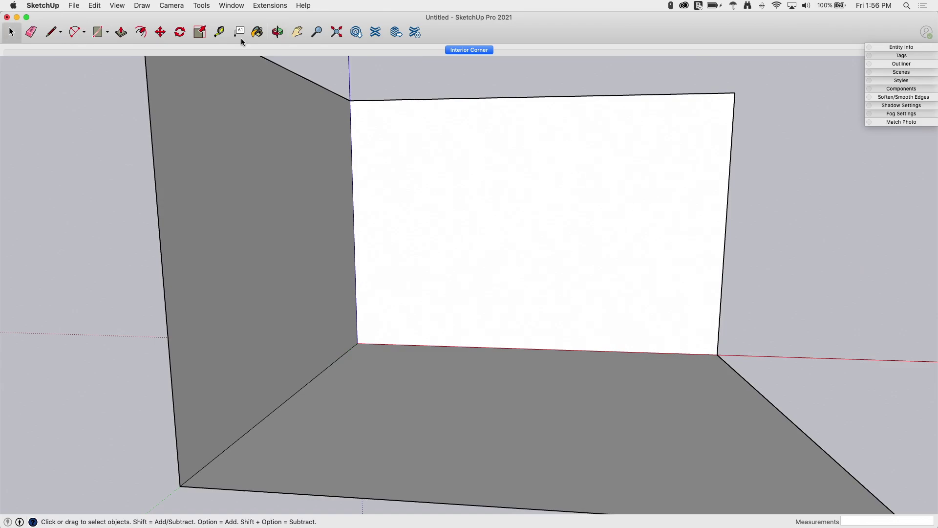
# Import Interior Wall.png as a texture, spanning the back wall from lower-left to upper-right corner
pyautogui.click(74, 5)
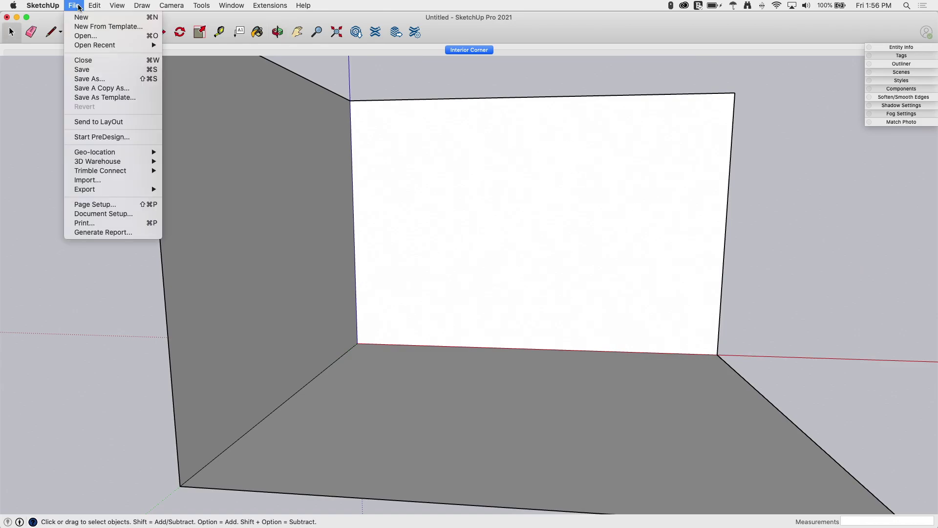
pyautogui.click(100, 181)
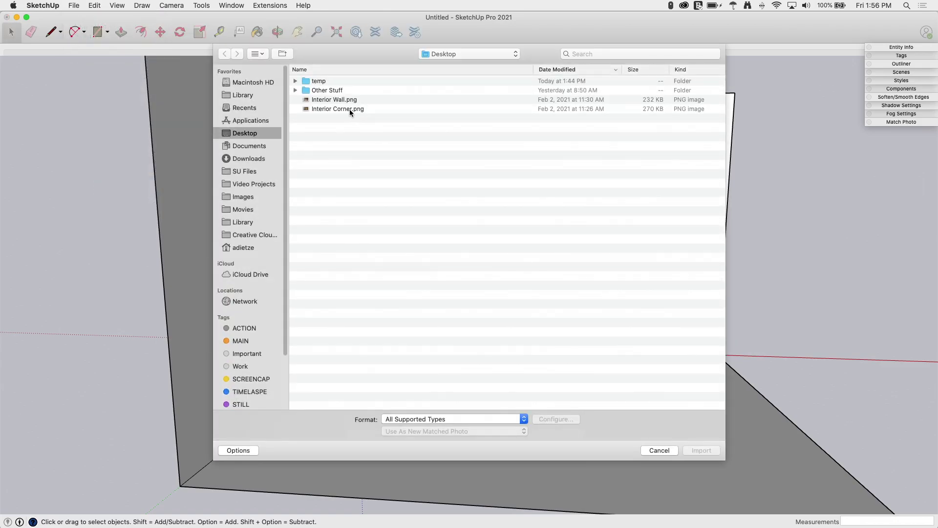
pyautogui.click(344, 101)
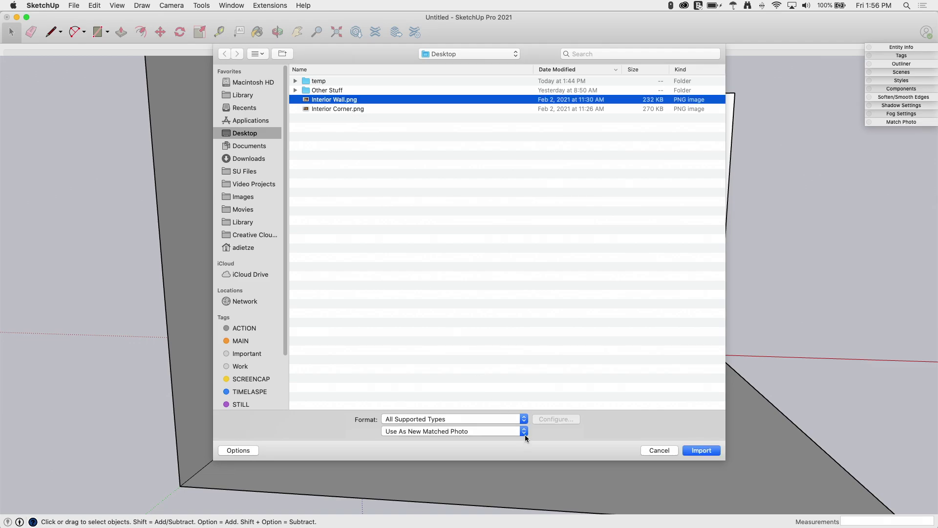
pyautogui.click(524, 433)
pyautogui.click(477, 423)
pyautogui.click(701, 450)
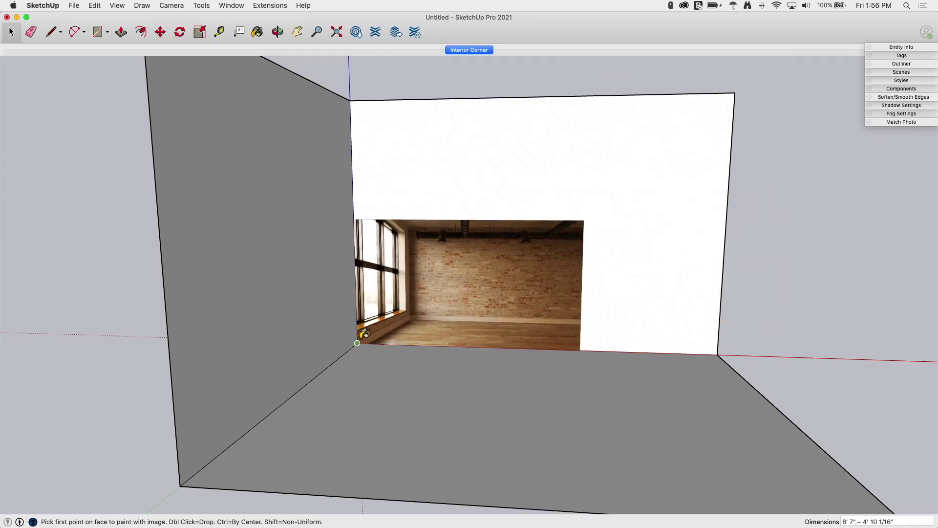
pyautogui.click(357, 343)
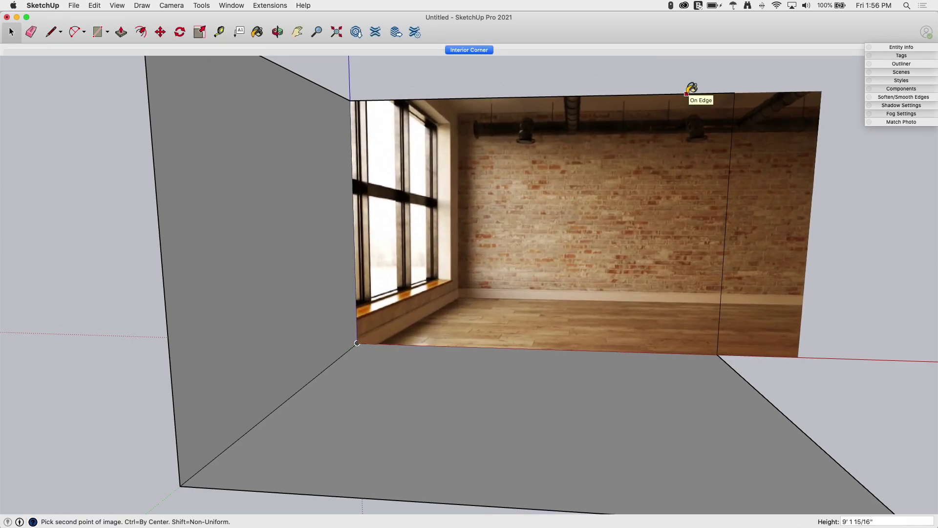
pyautogui.click(733, 94)
# Reposition the brick texture with Fixed Pins, stretching and shifting it to fit the wall edges
pyautogui.rightClick(628, 260)
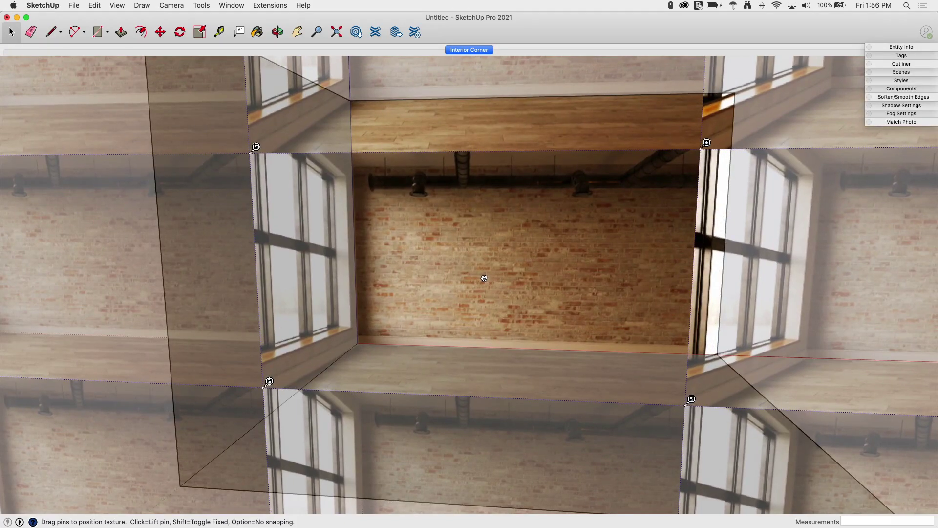
pyautogui.rightClick(707, 143)
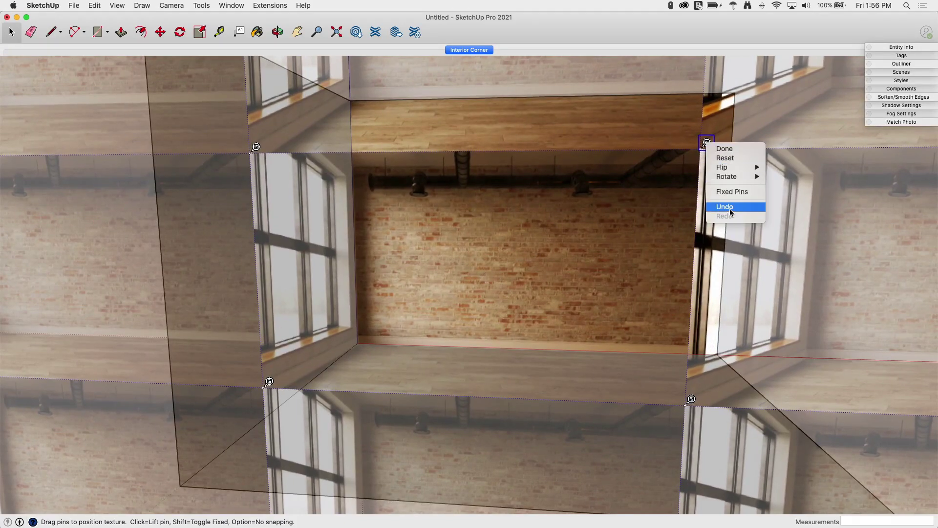
pyautogui.click(726, 192)
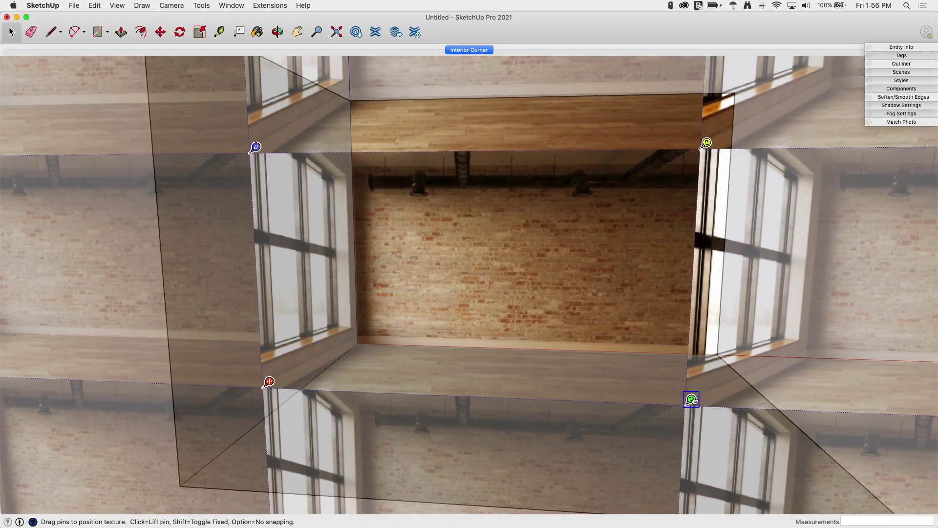
pyautogui.moveTo(692, 400); pyautogui.dragTo(870, 406)
pyautogui.moveTo(730, 266); pyautogui.dragTo(684, 287)
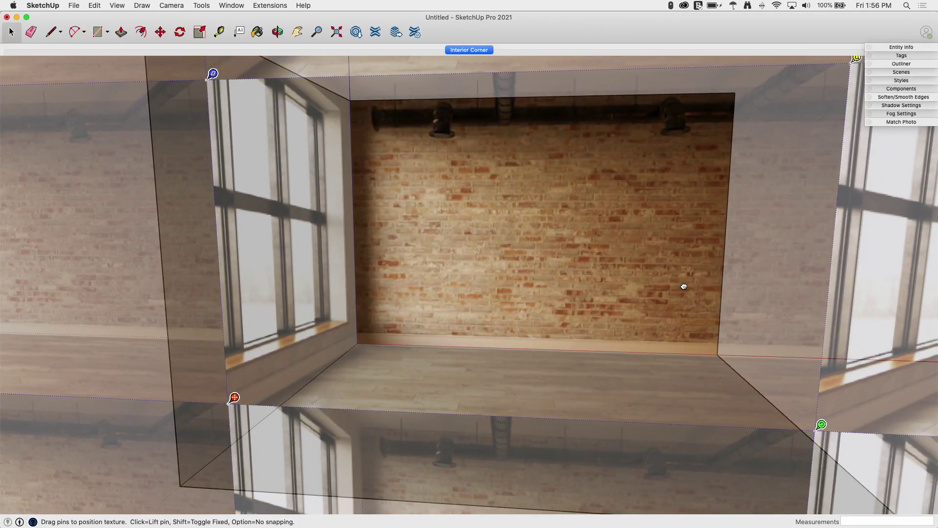
pyautogui.press('Return')
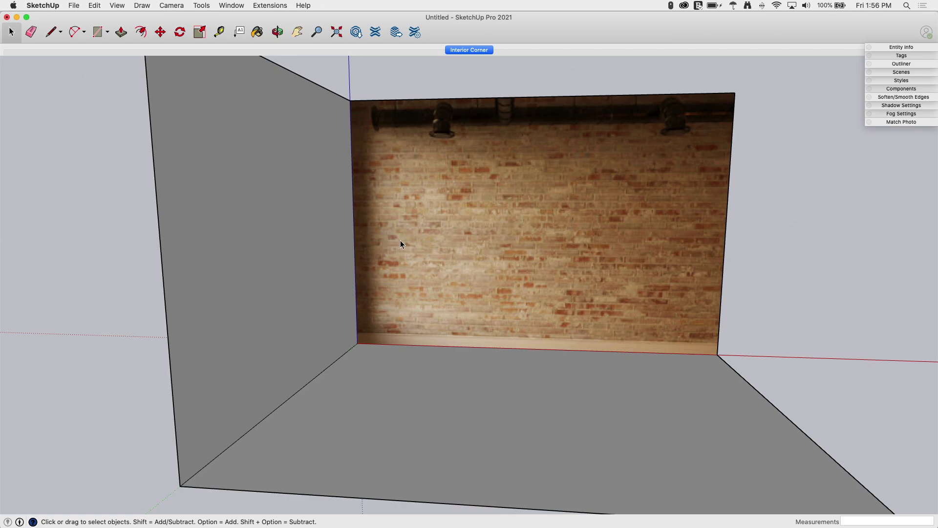
pyautogui.moveTo(400, 239); pyautogui.dragTo(611, 267, button='middle')
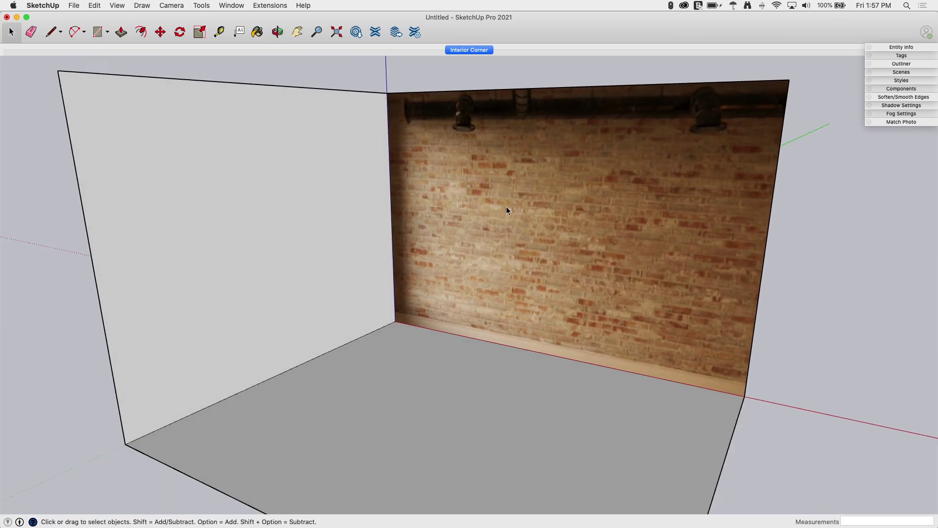
pyautogui.moveTo(481, 134); pyautogui.dragTo(788, 169, button='middle')
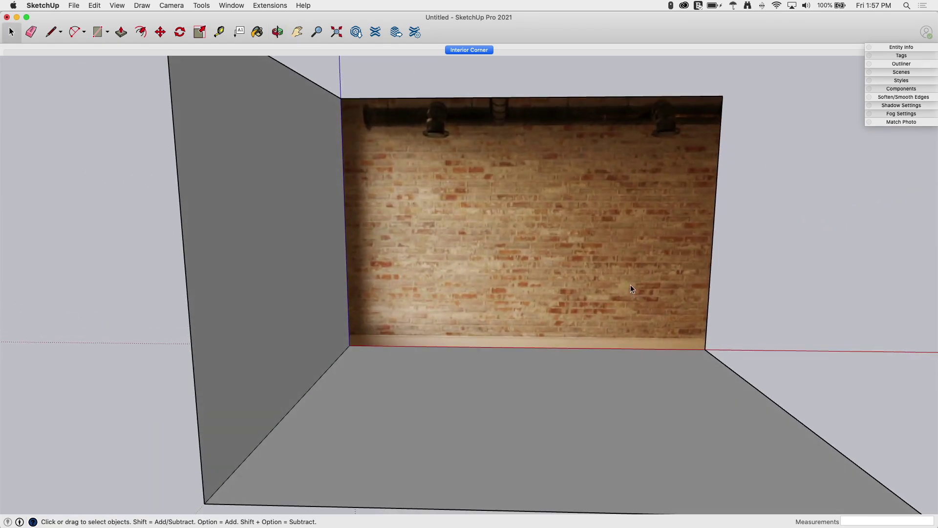
pyautogui.scroll(4, 616, 236)
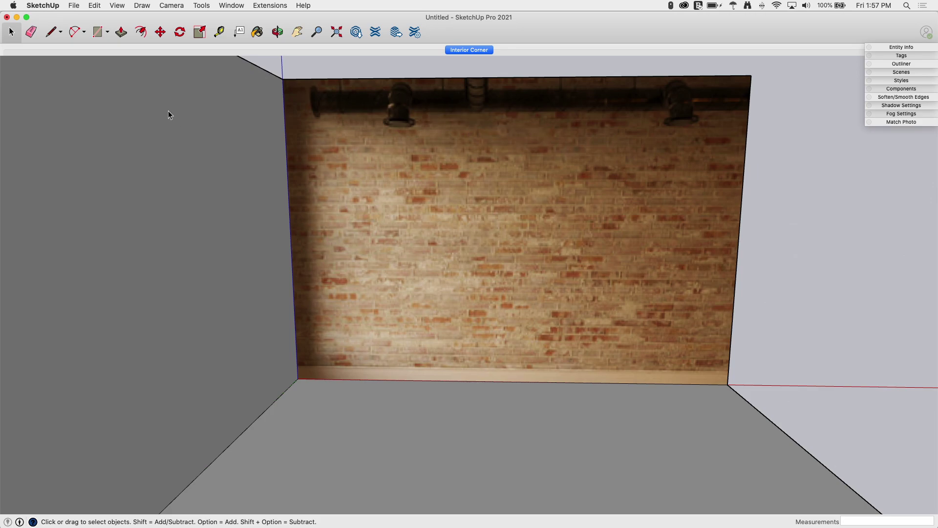
pyautogui.moveTo(860, 214); pyautogui.dragTo(401, 146, button='middle')
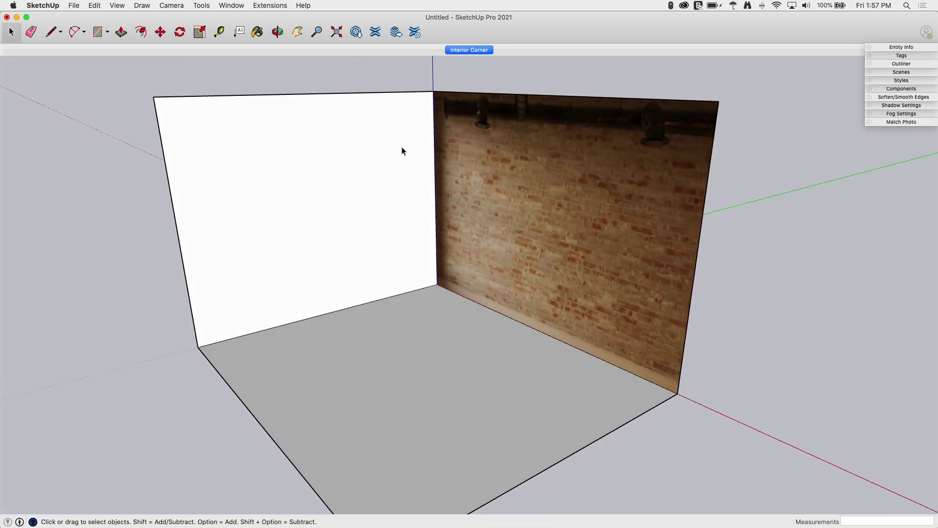
pyautogui.scroll(3, 402, 146)
pyautogui.moveTo(477, 196); pyautogui.dragTo(478, 175, button='middle')
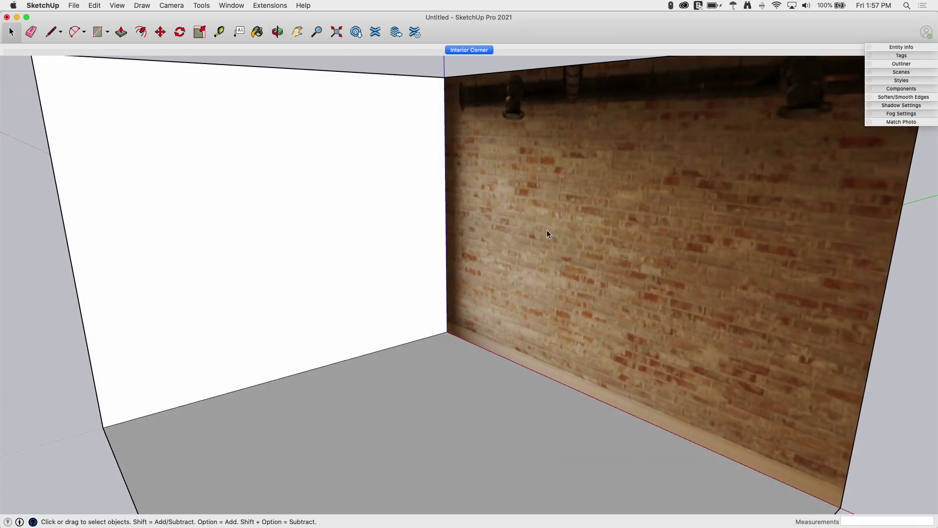